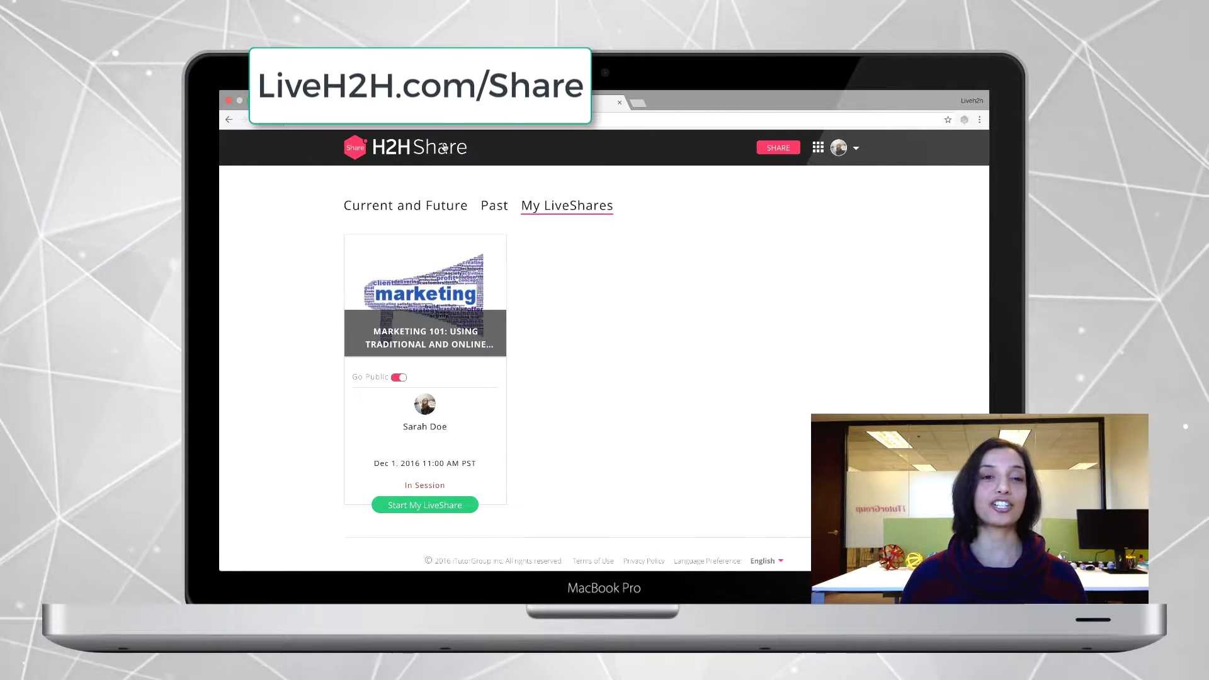
# Start the Marketing 101 LiveShare from My LiveShares and switch the meeting room to the grid view of all features.
pyautogui.click(555, 212)
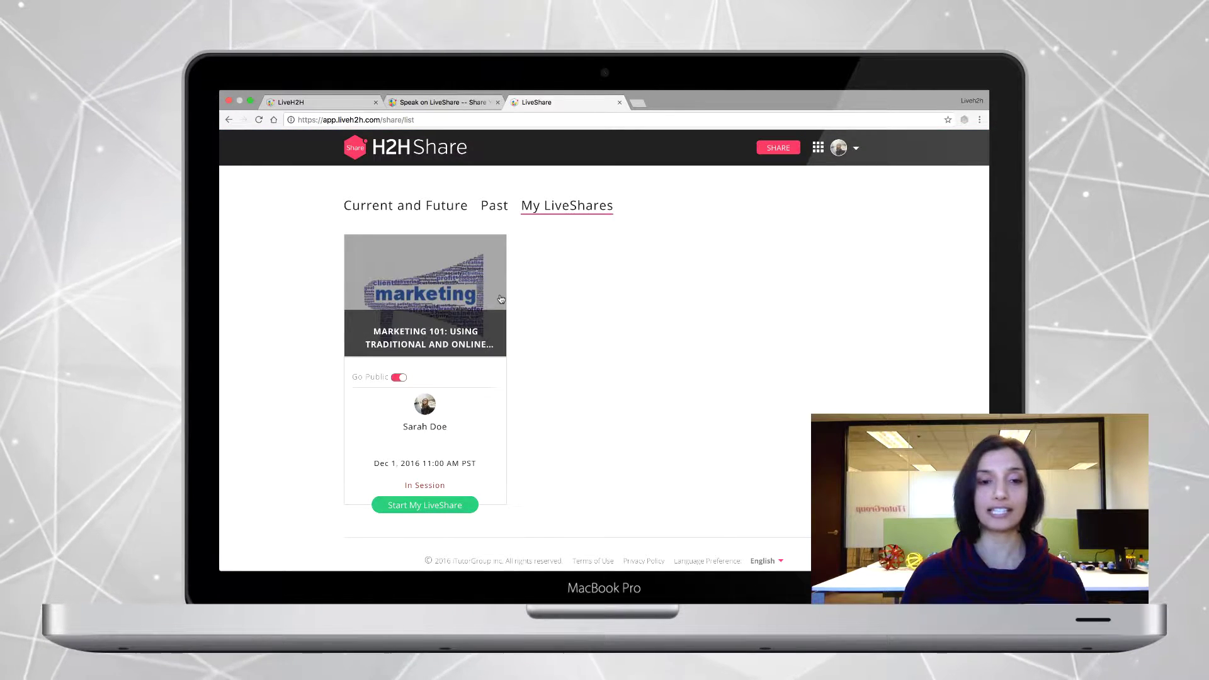
pyautogui.scroll(-1, 501, 298)
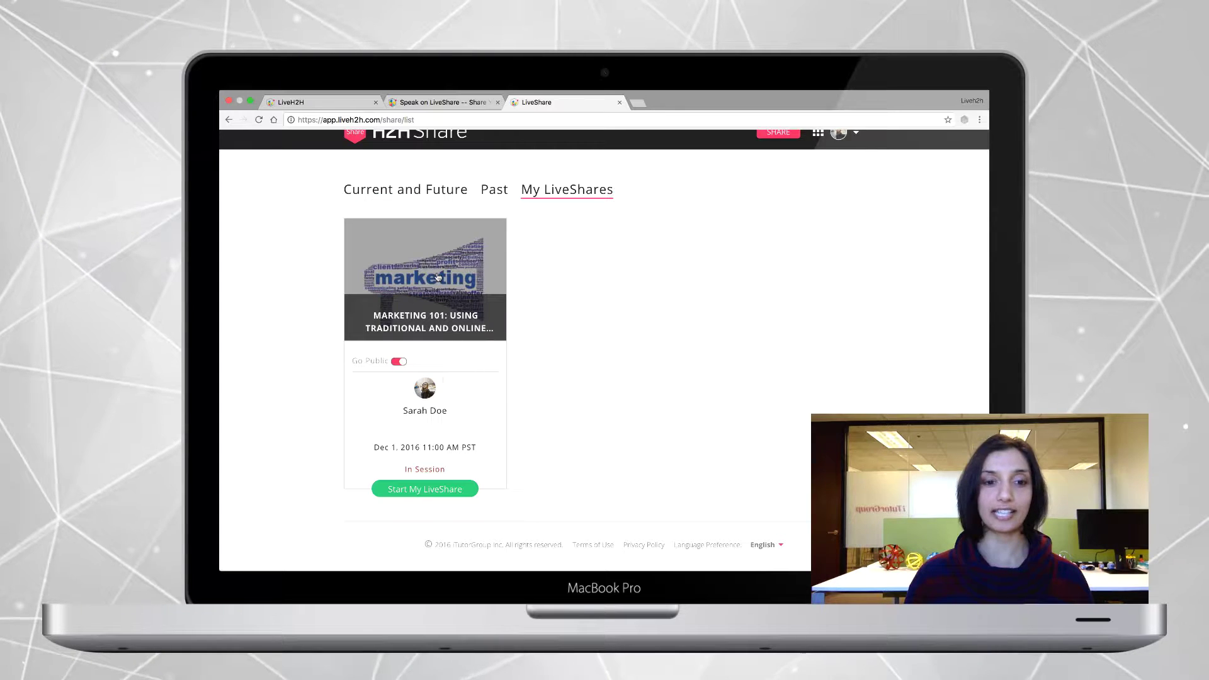
pyautogui.click(435, 494)
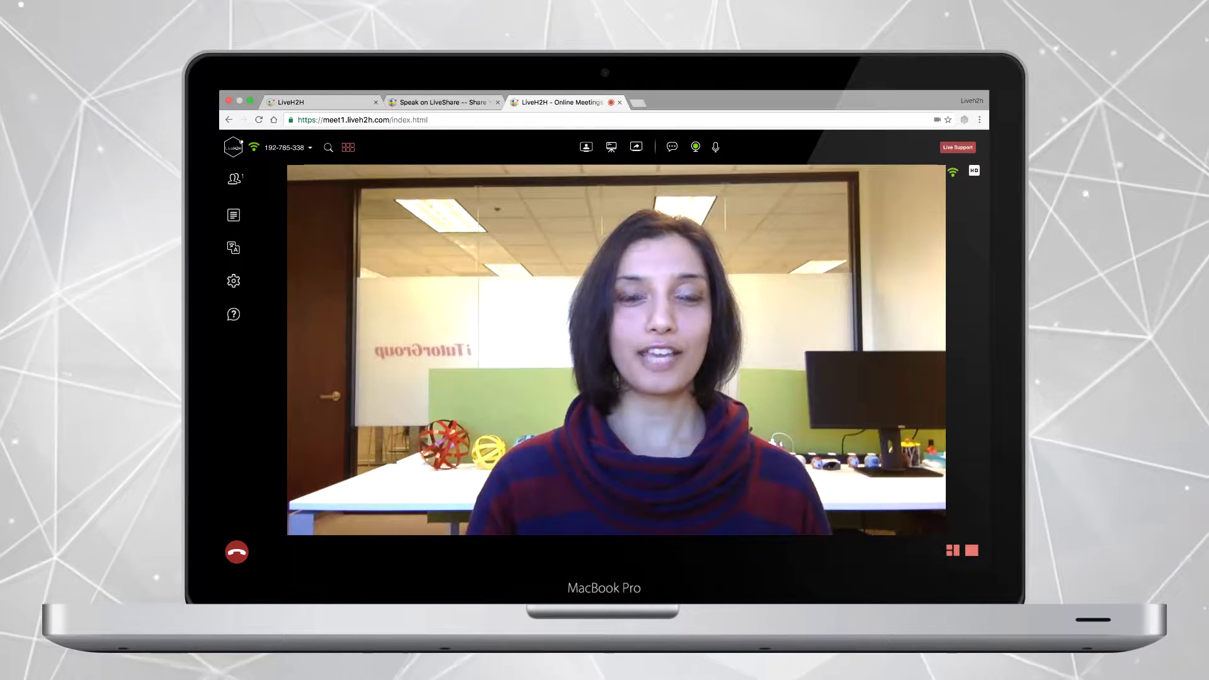
pyautogui.click(349, 149)
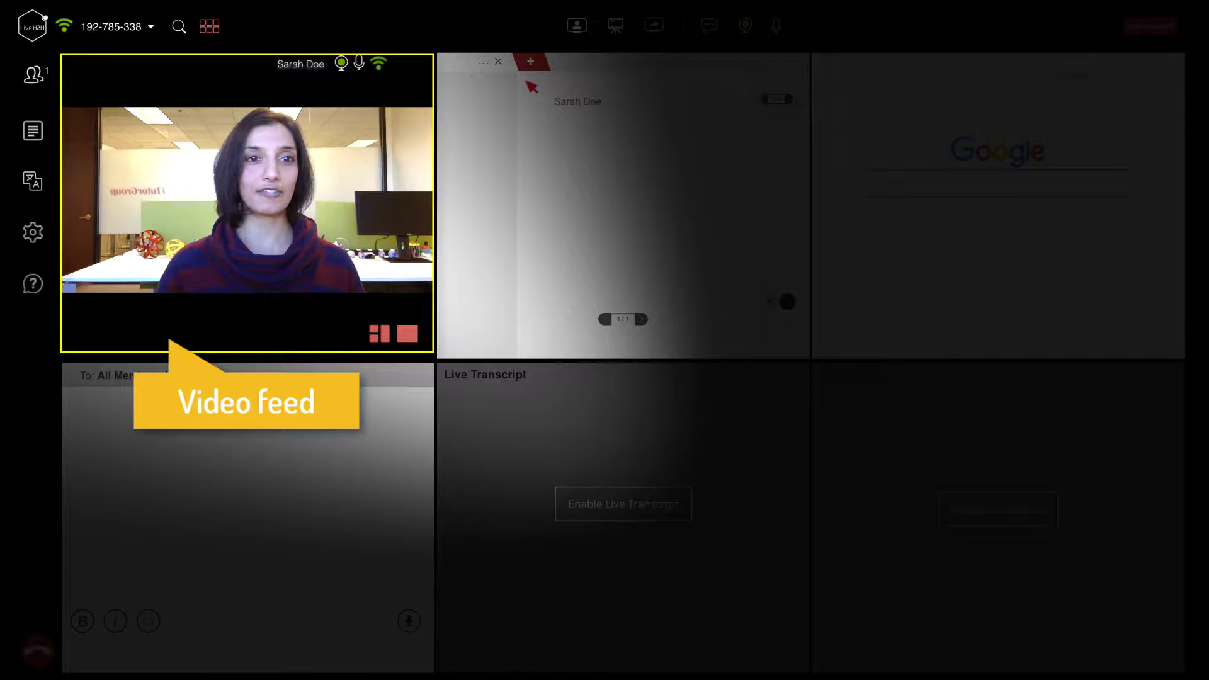
# Turn the webcam video off and back on, and mute and unmute the microphone in the video feed.
pyautogui.click(341, 67)
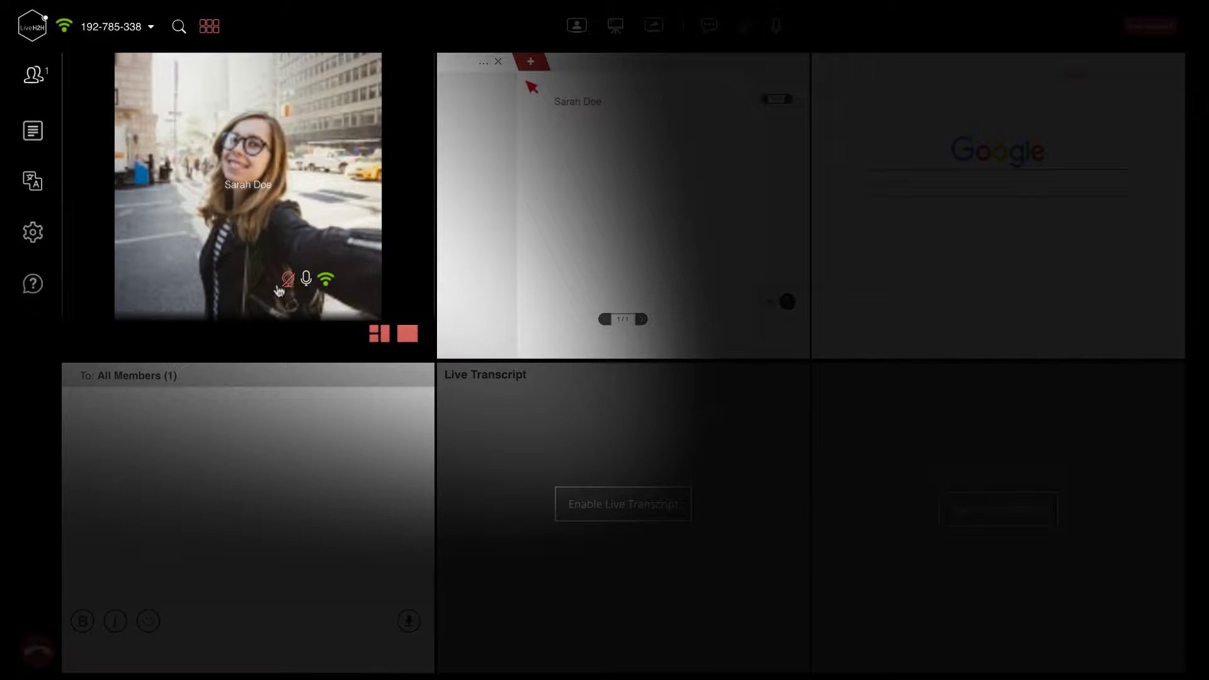
pyautogui.click(287, 278)
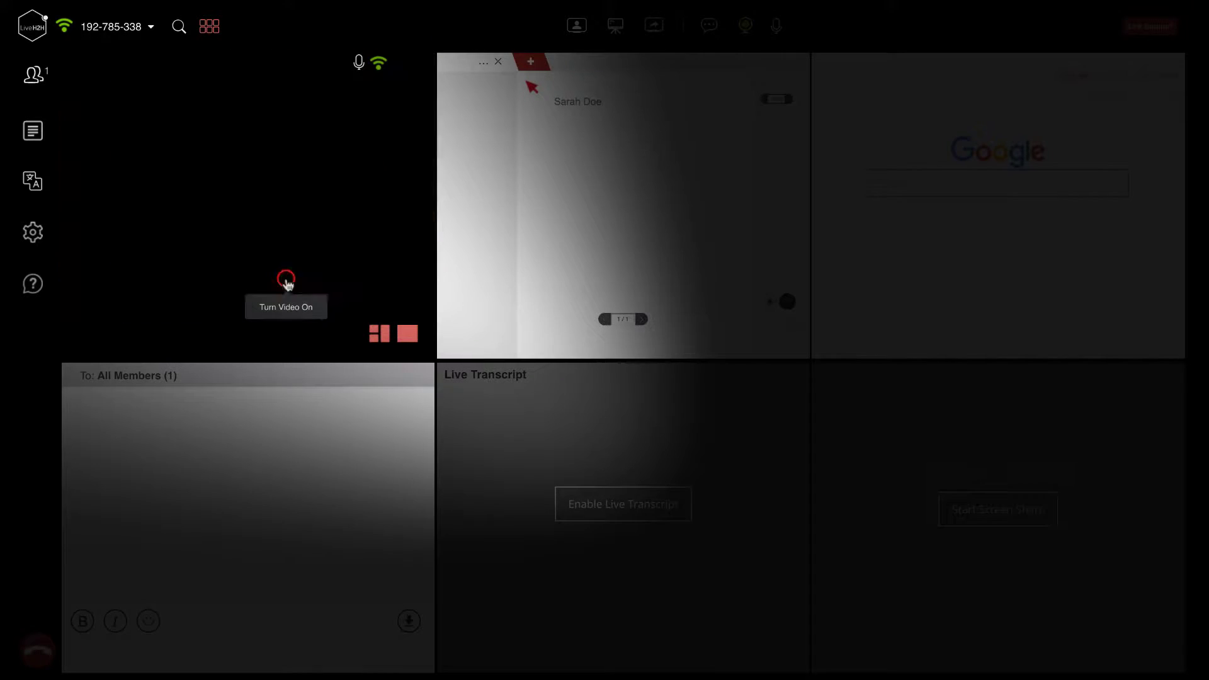
pyautogui.click(360, 65)
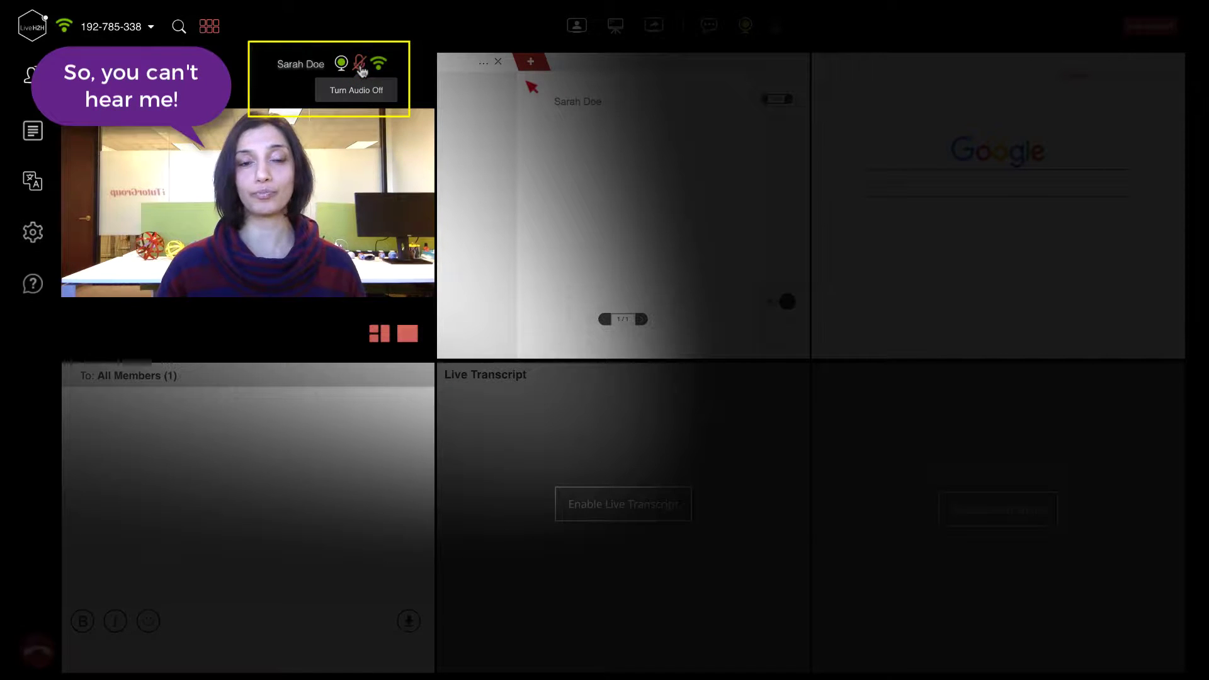
pyautogui.click(360, 66)
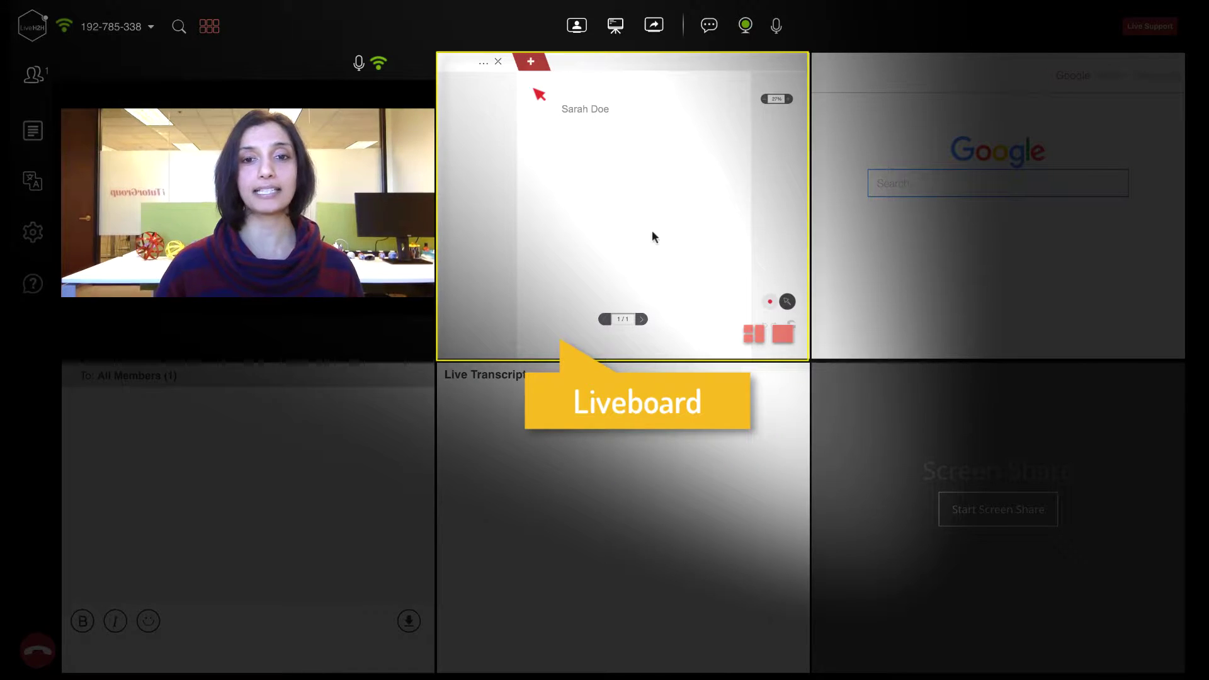
# Draw a yellow zigzag stroke across the blank Liveboard page with the highlighter.
pyautogui.click(787, 302)
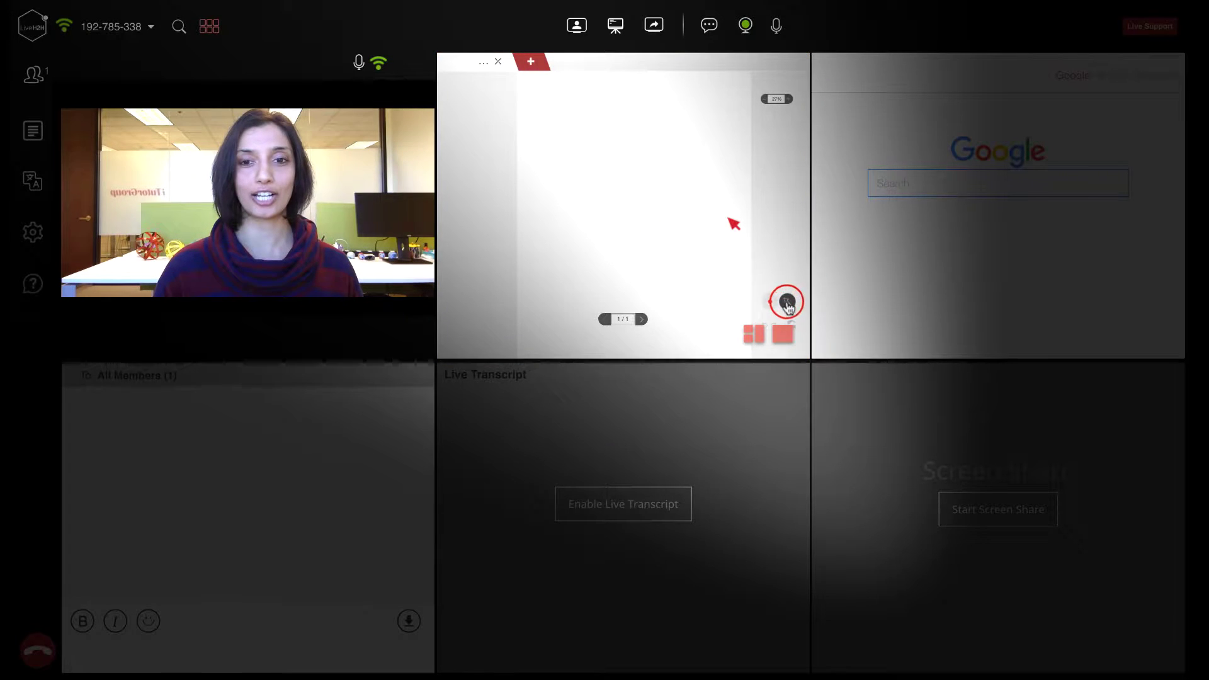
pyautogui.click(790, 320)
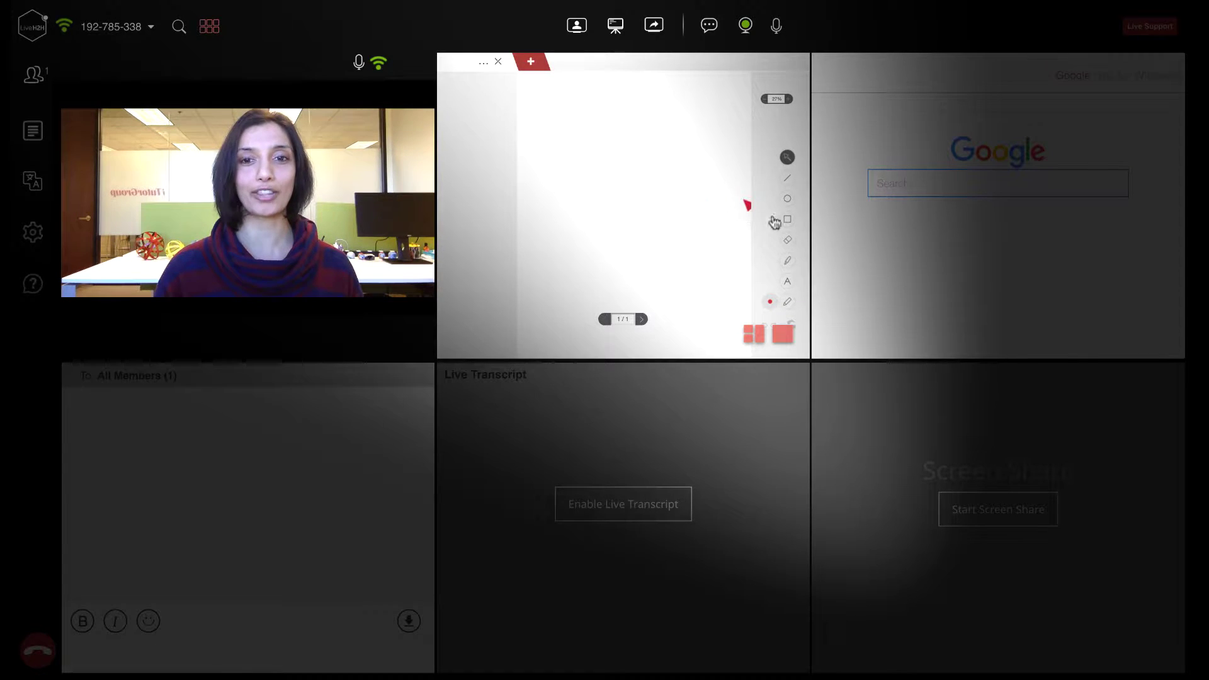
pyautogui.click(787, 261)
pyautogui.moveTo(540, 248)
pyautogui.mouseDown()
pyautogui.moveTo(626, 243)
pyautogui.moveTo(689, 190)
pyautogui.mouseUp()
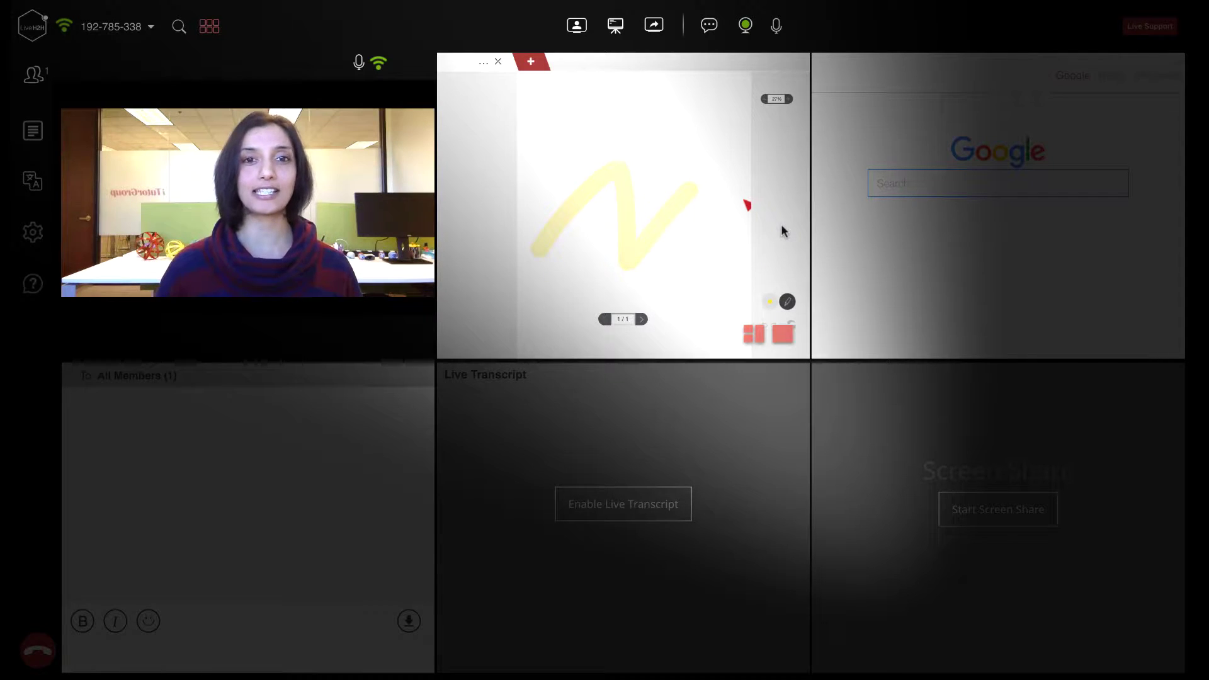
# Upload marketing banner image.jpg to the current Liveboard, look over the image and return to the grid view.
pyautogui.click(531, 62)
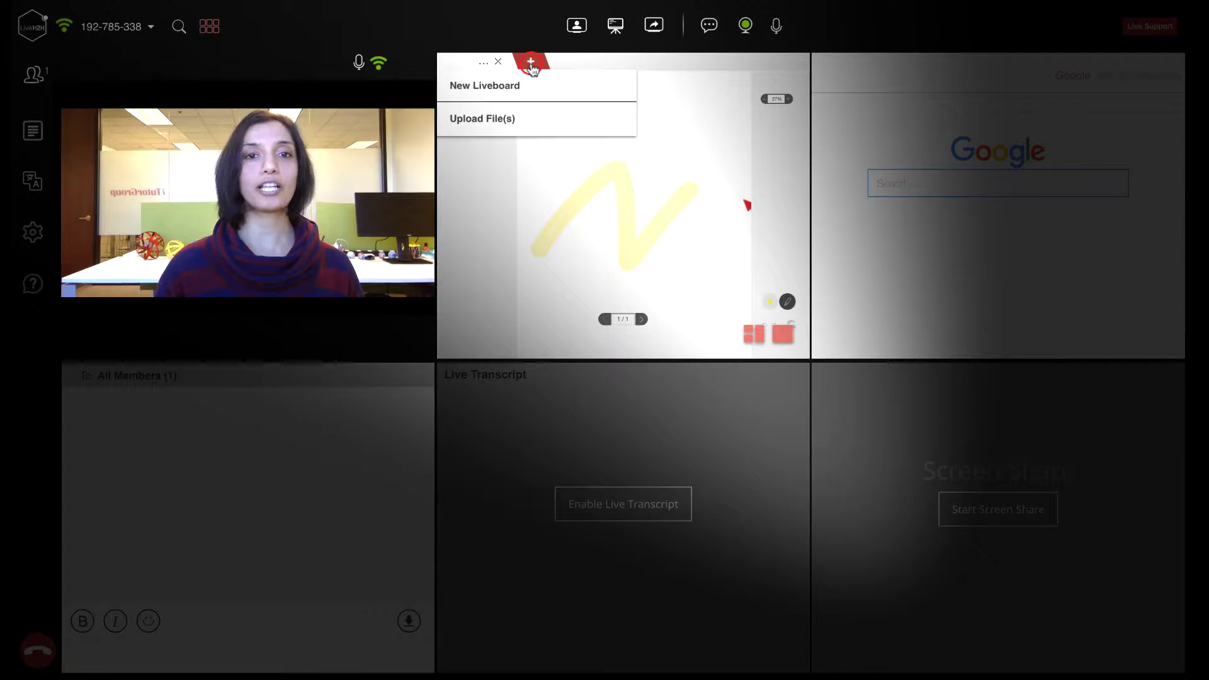
pyautogui.click(508, 117)
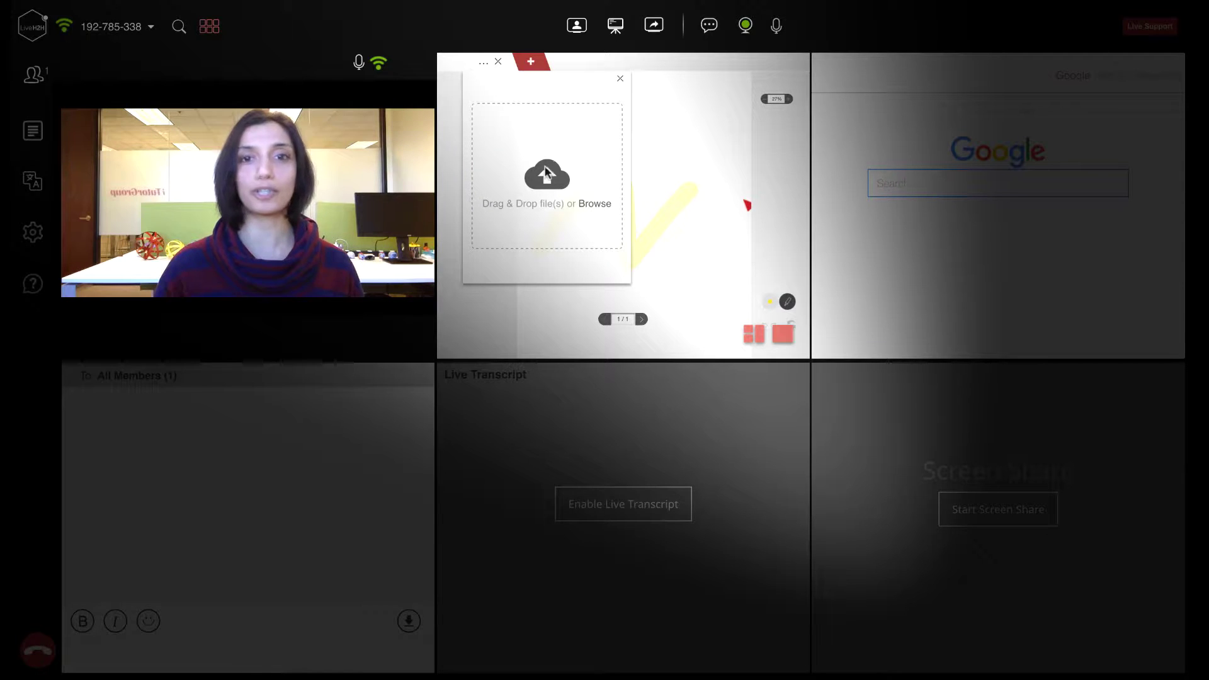
pyautogui.click(595, 204)
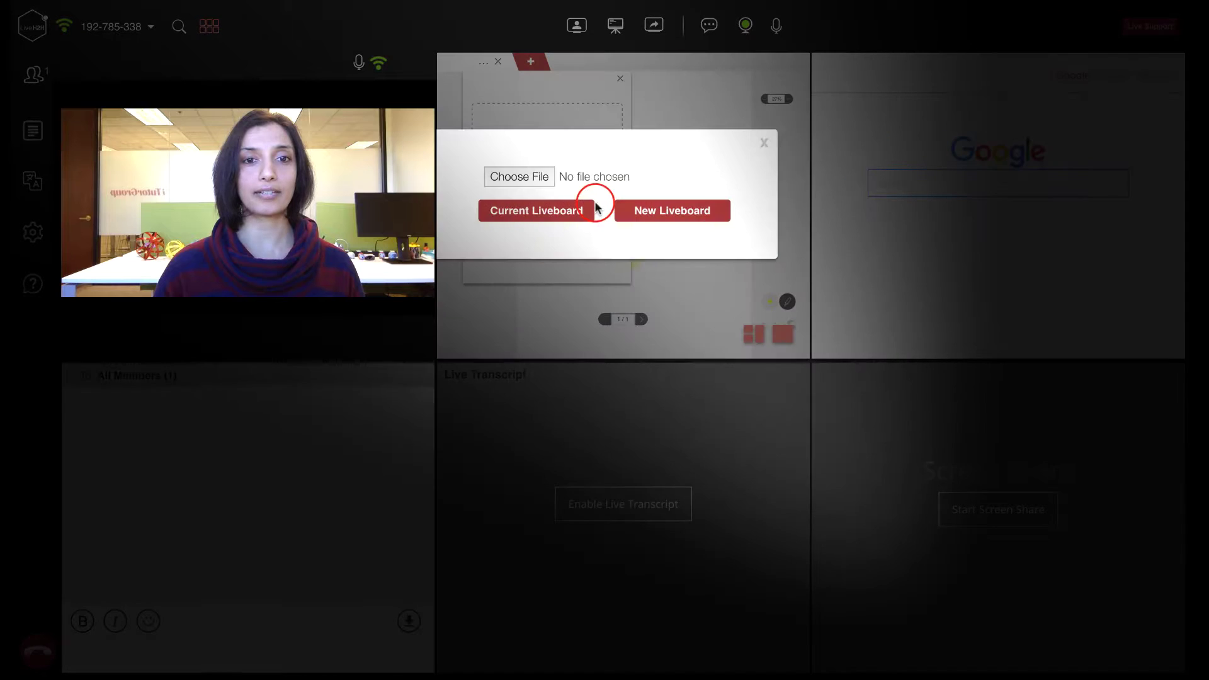
pyautogui.click(515, 177)
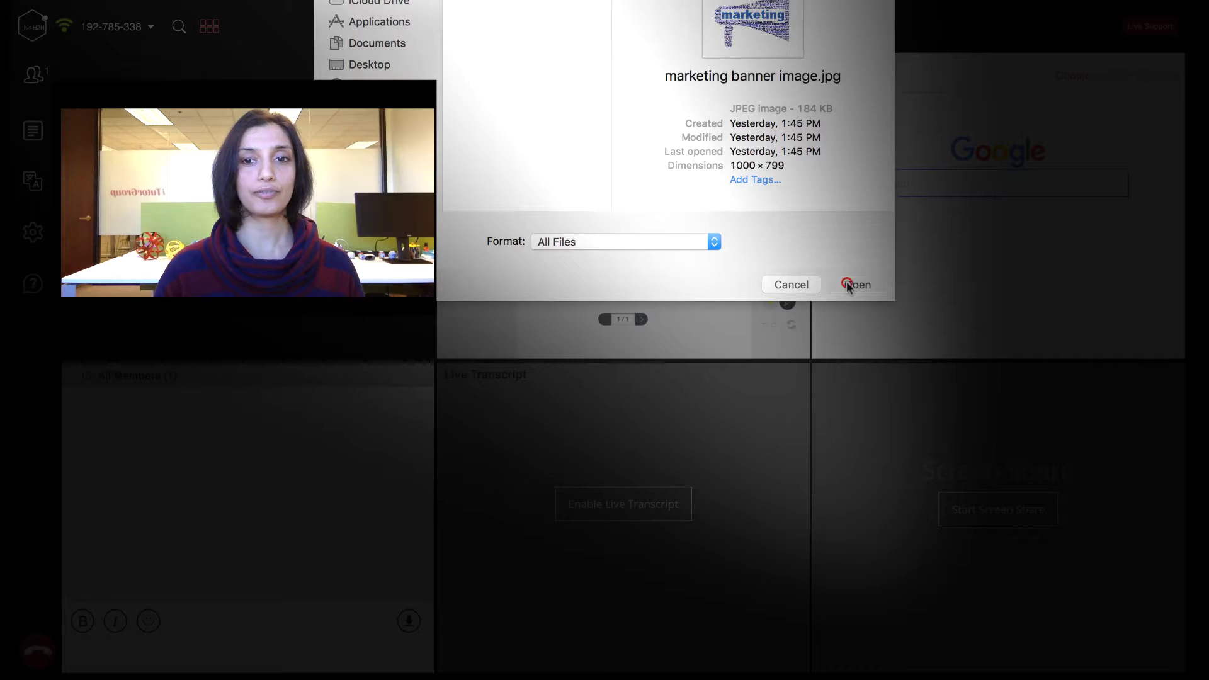
pyautogui.click(847, 285)
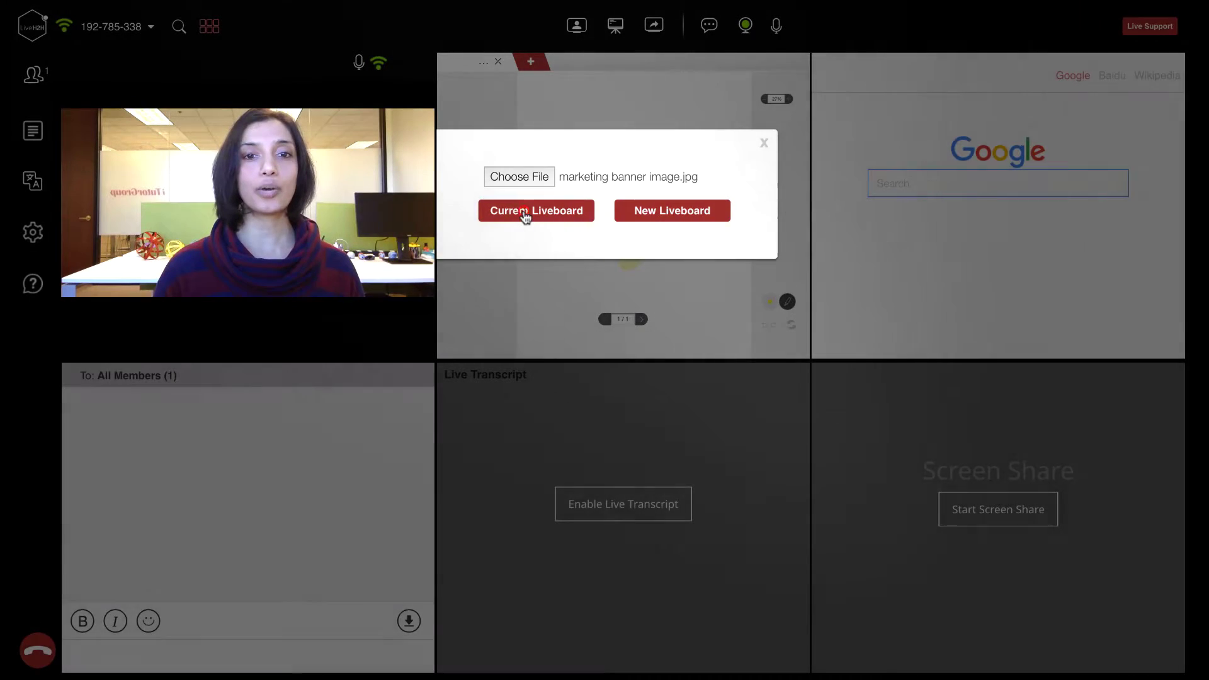
pyautogui.click(523, 212)
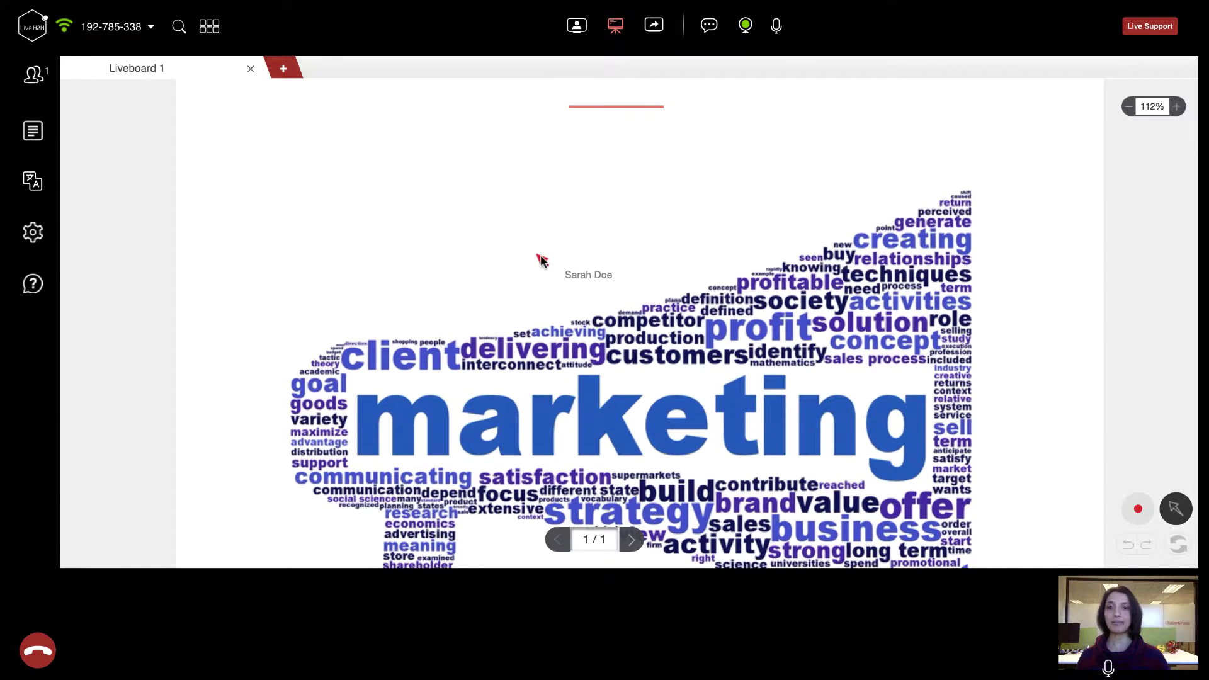
pyautogui.scroll(-5, 539, 259)
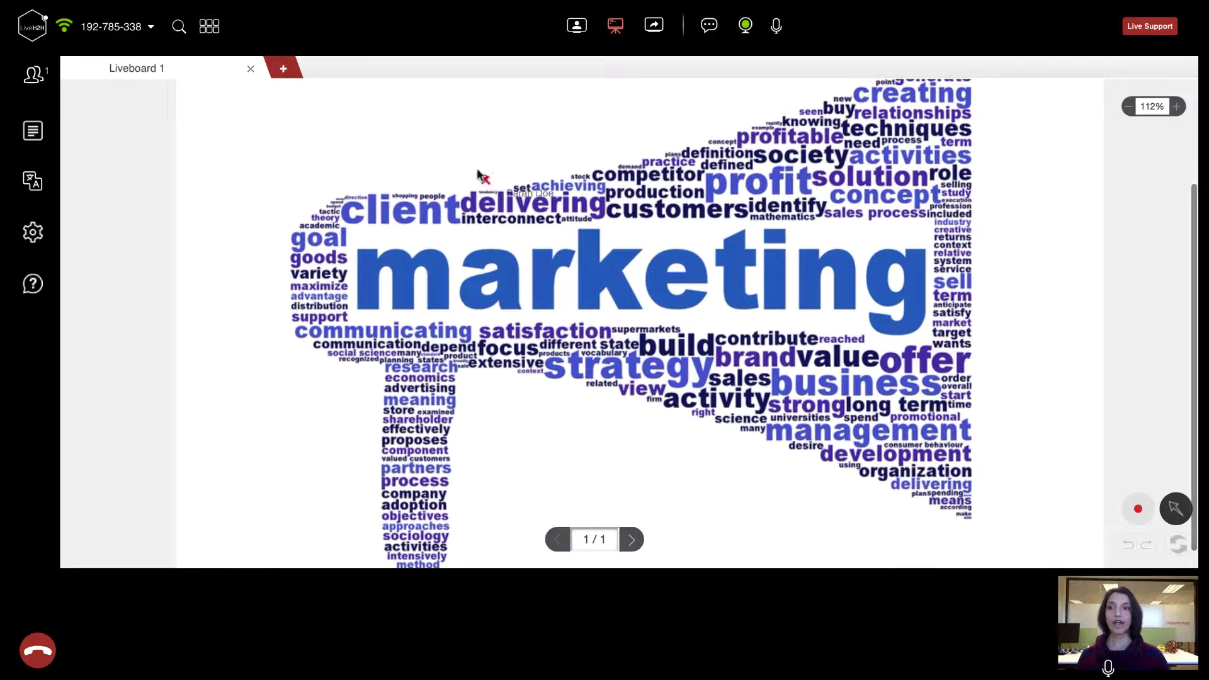
pyautogui.click(208, 27)
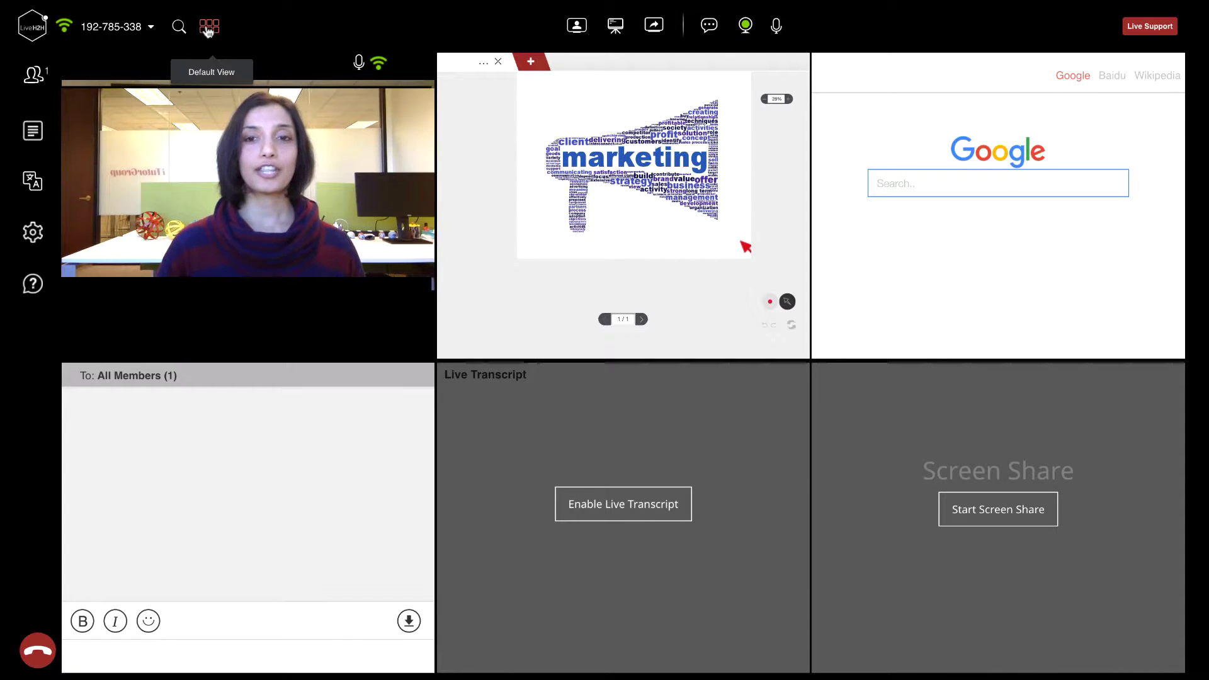
# Send the nerd face emoji with glasses to All Members in the chat.
pyautogui.click(895, 182)
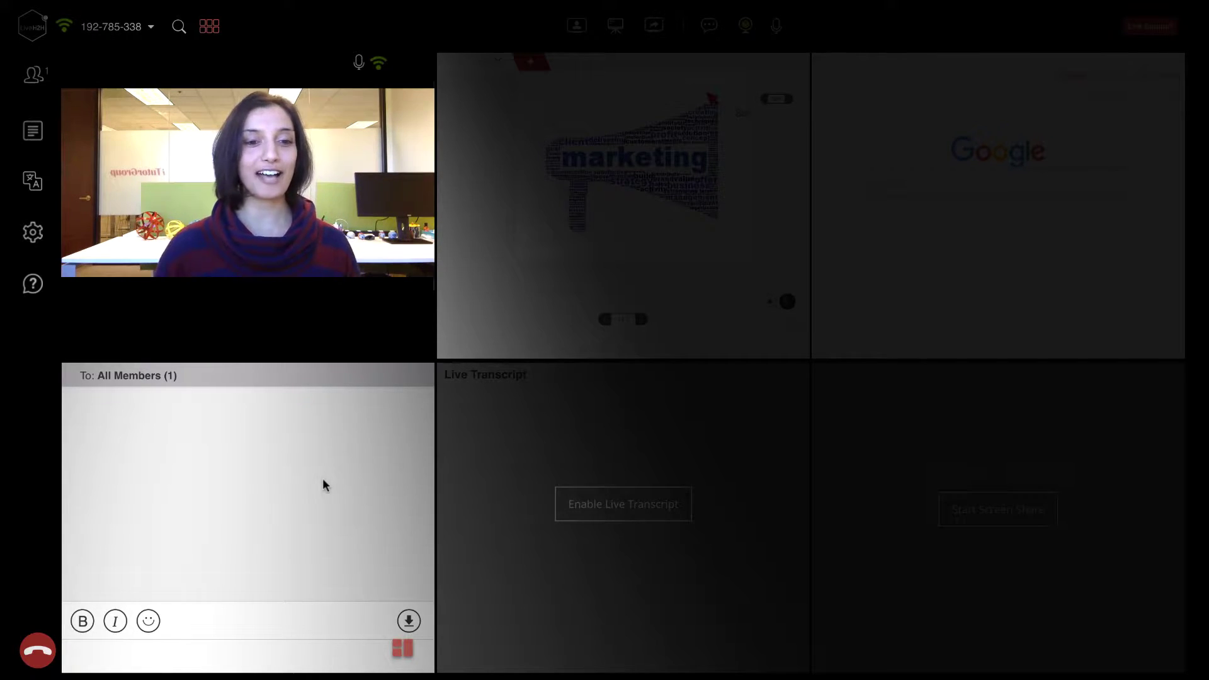
pyautogui.click(146, 623)
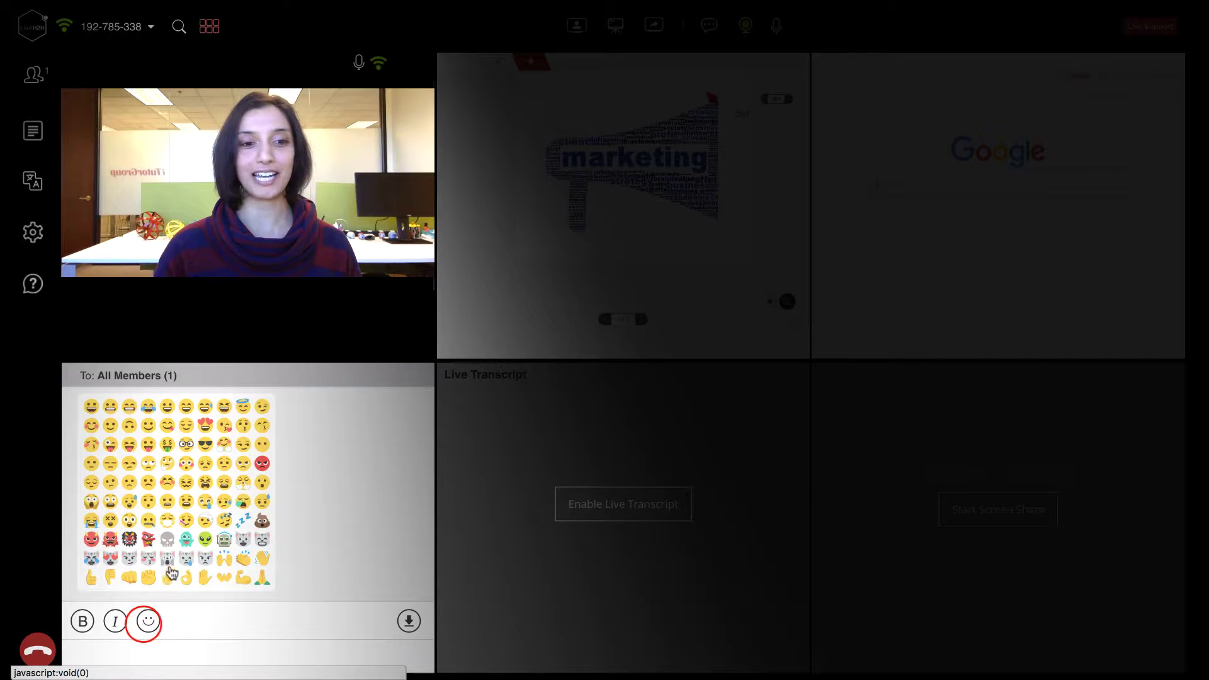
pyautogui.click(184, 444)
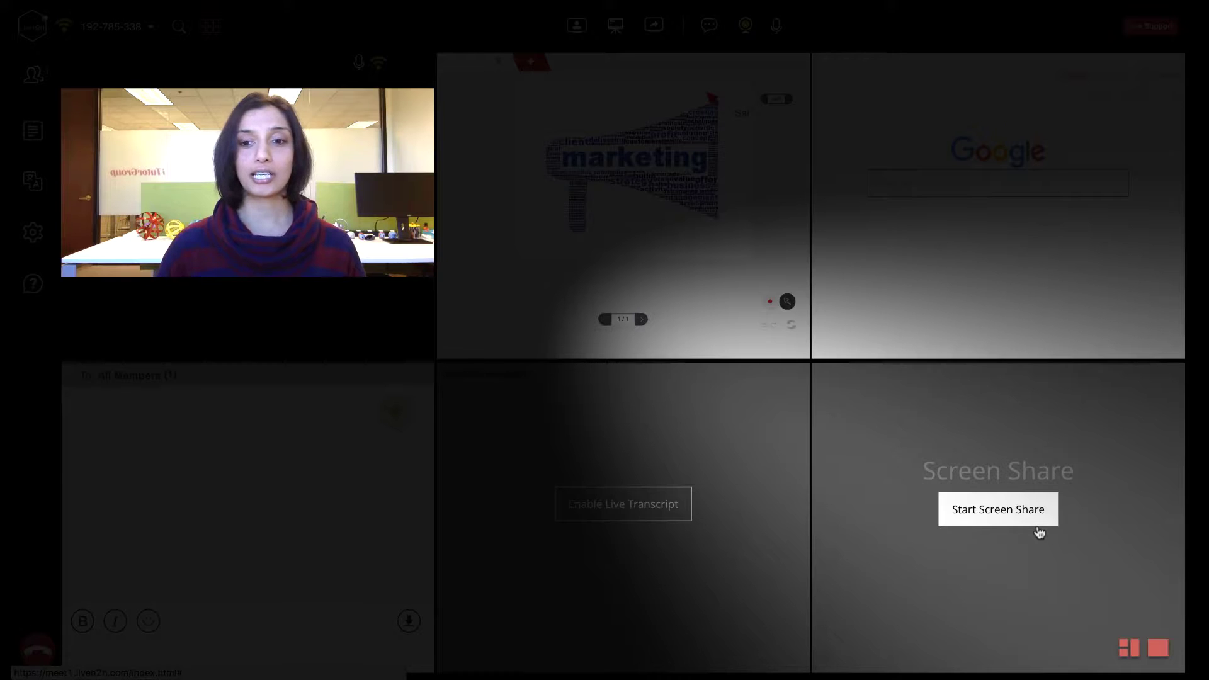
# Share the entire screen with the meeting and try to stop the sharing.
pyautogui.click(1023, 509)
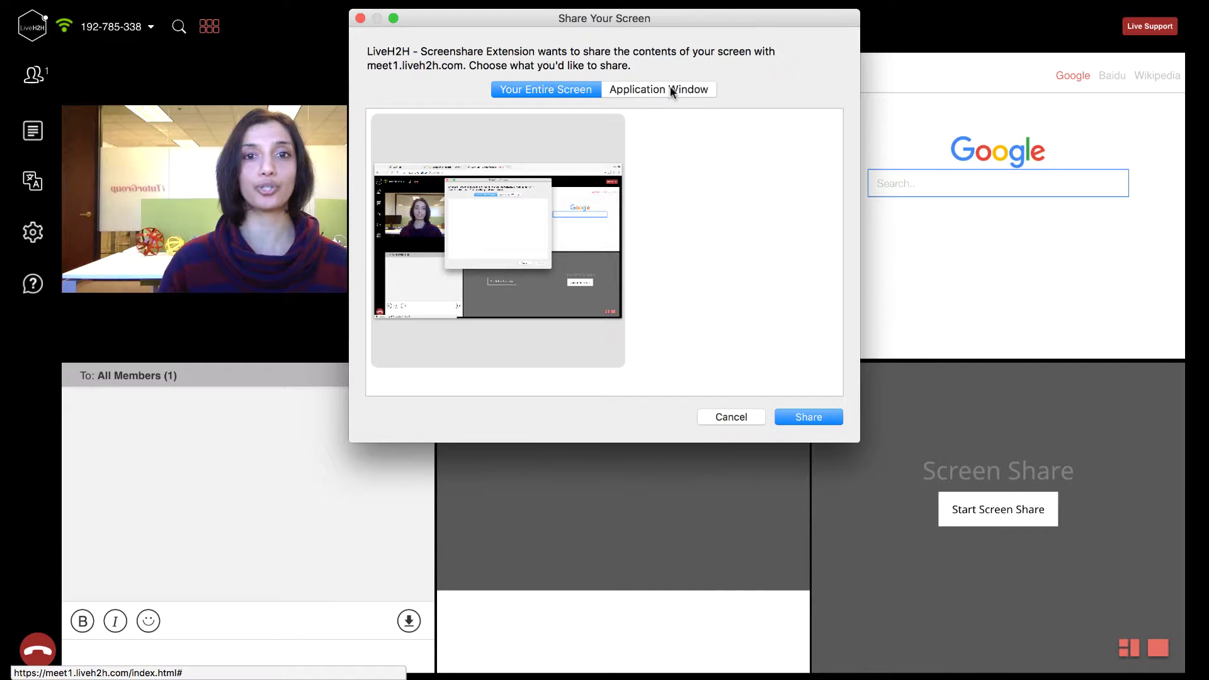
pyautogui.click(671, 91)
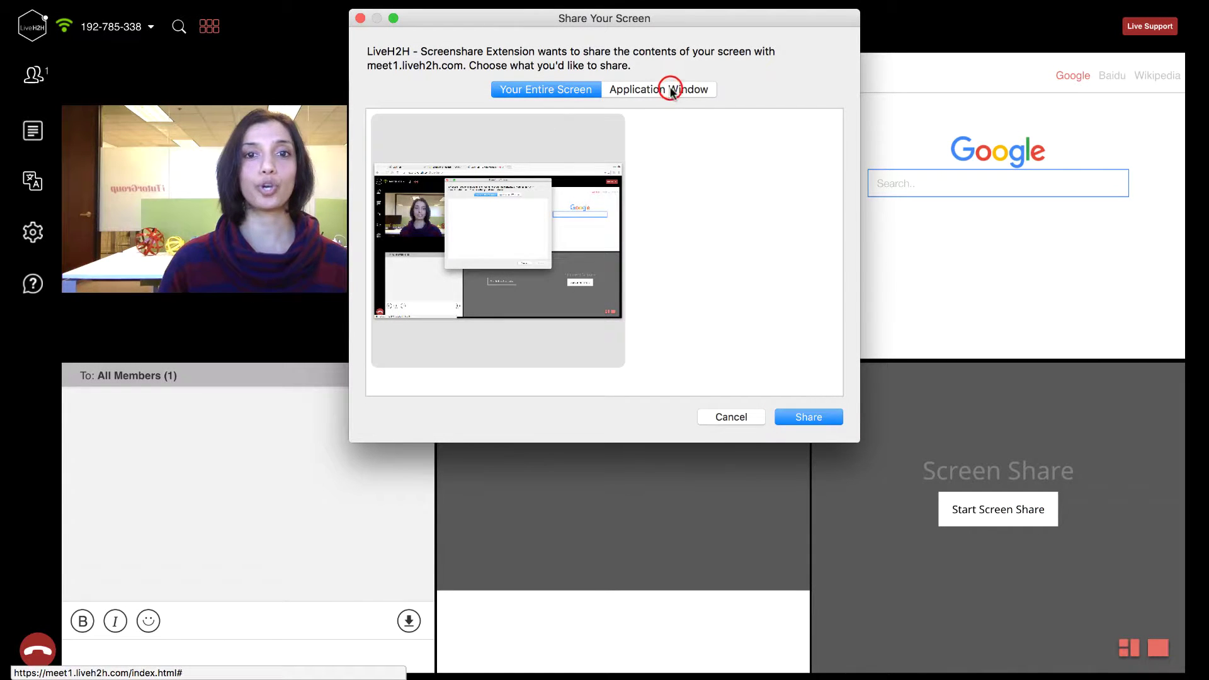
pyautogui.click(531, 94)
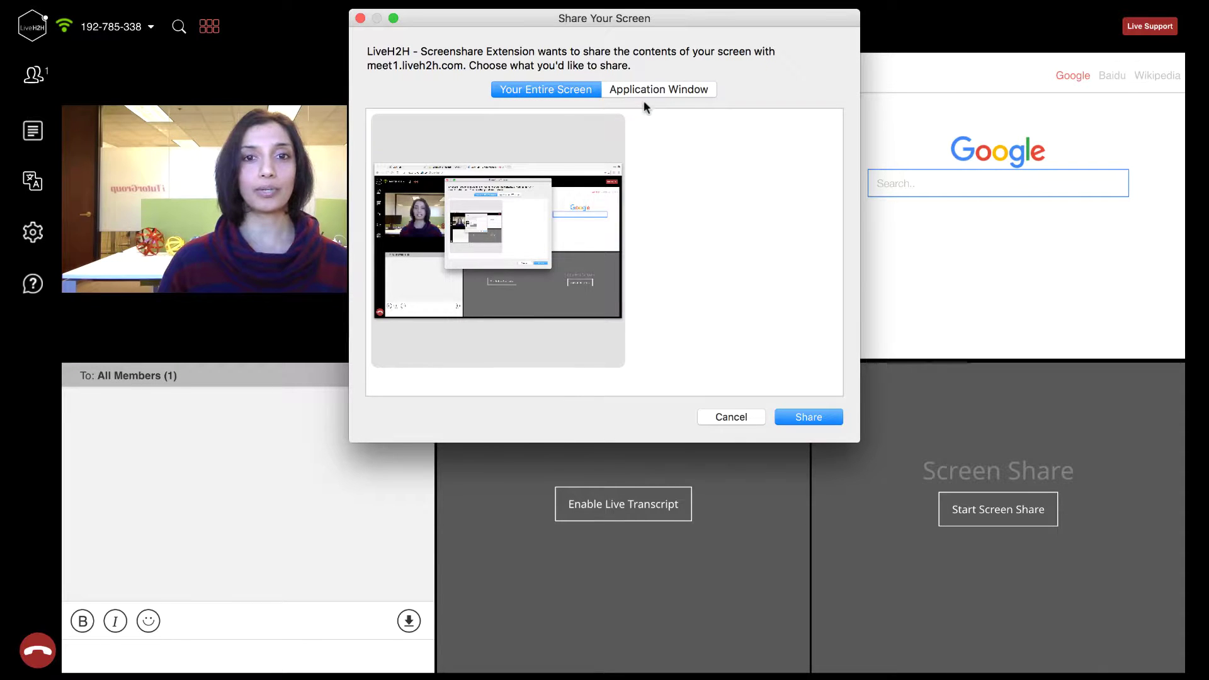
pyautogui.click(804, 419)
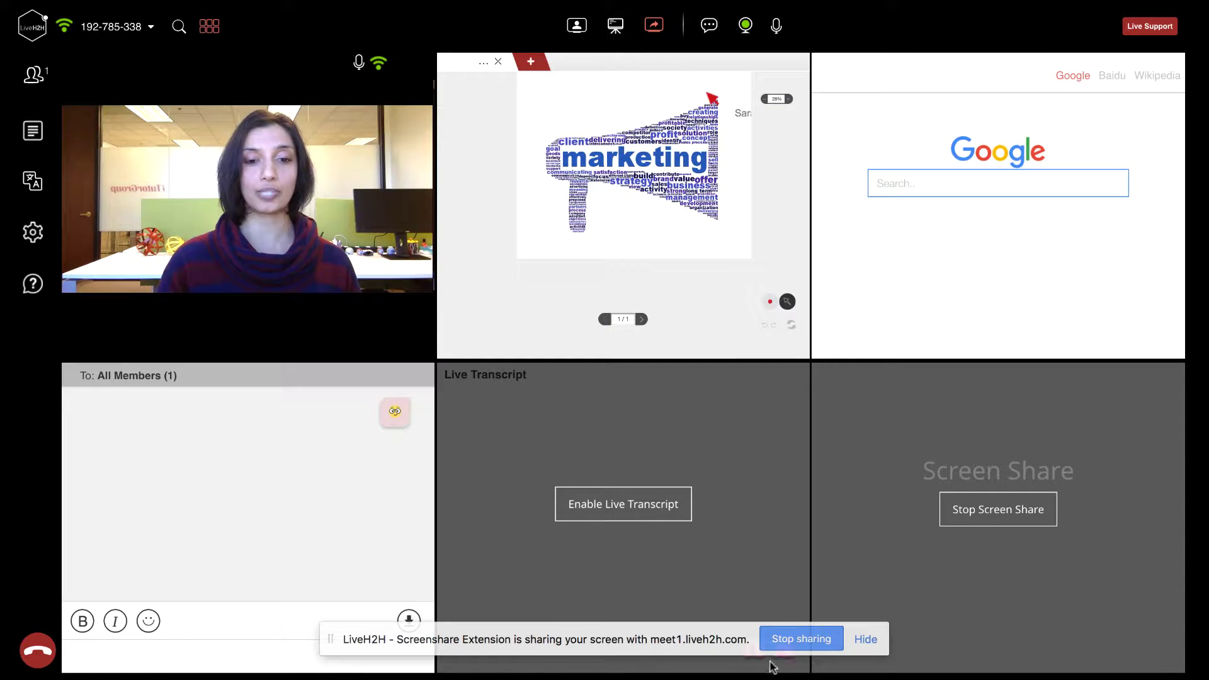
pyautogui.click(807, 639)
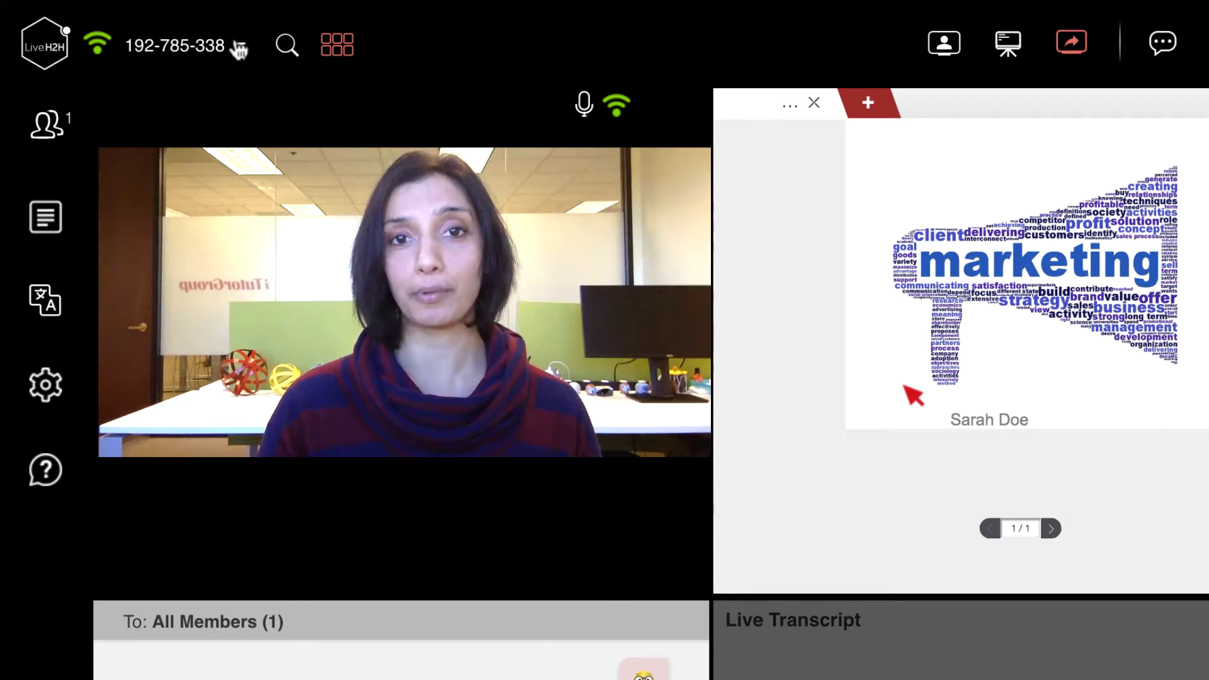
# View the meeting's invitation link, email invitation and recording options, and close them.
pyautogui.click(239, 49)
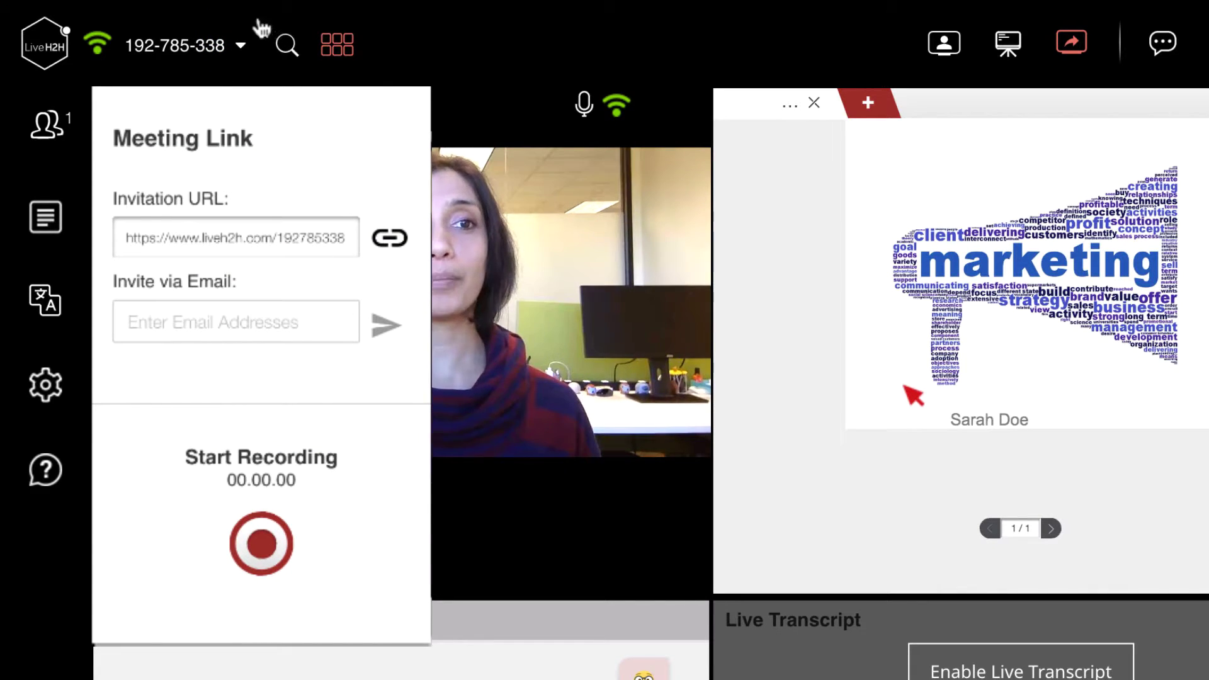
pyautogui.click(241, 49)
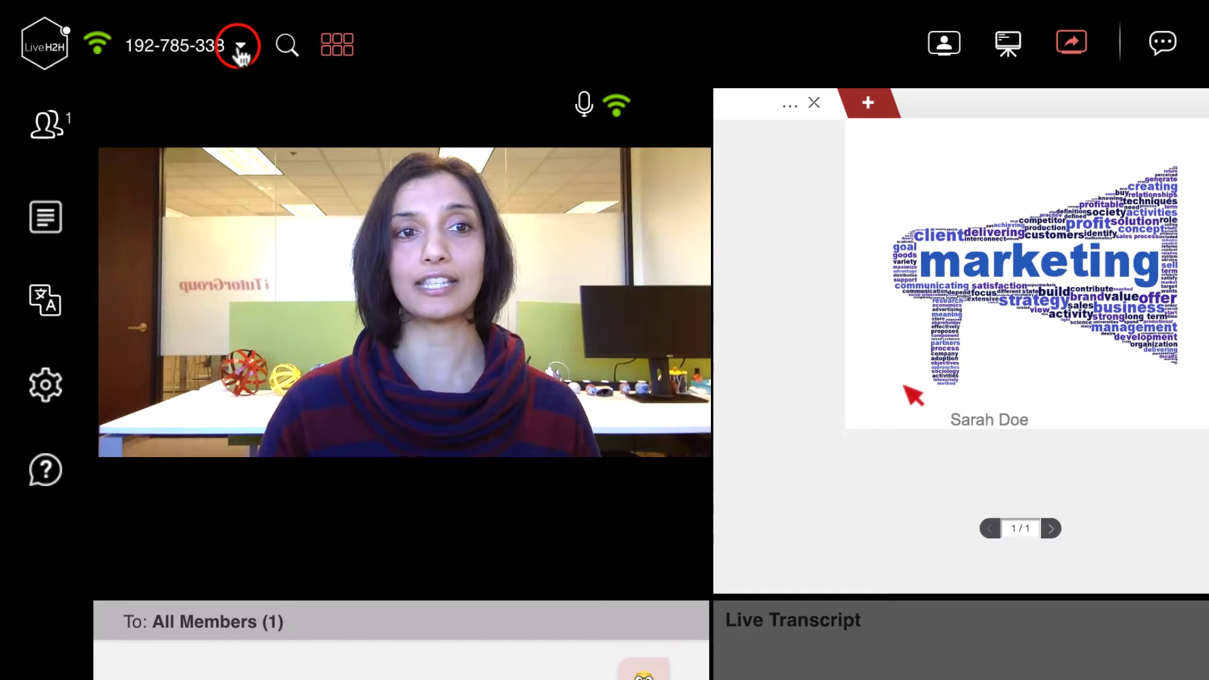
pyautogui.click(240, 51)
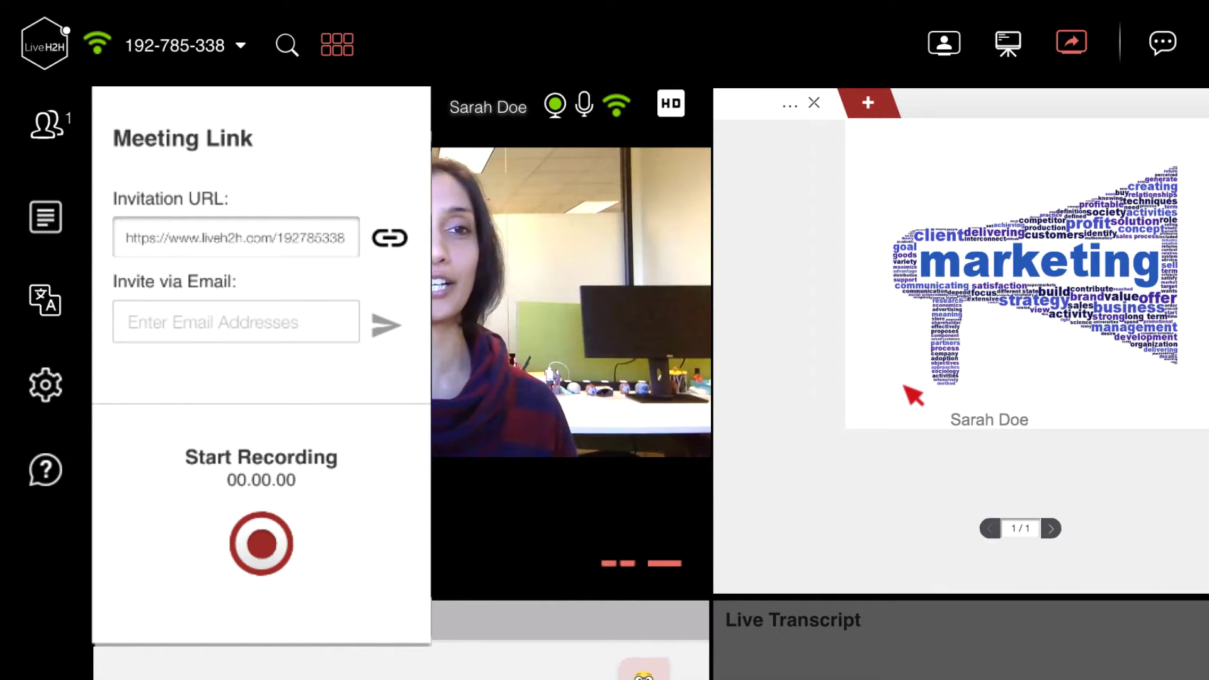
pyautogui.click(285, 47)
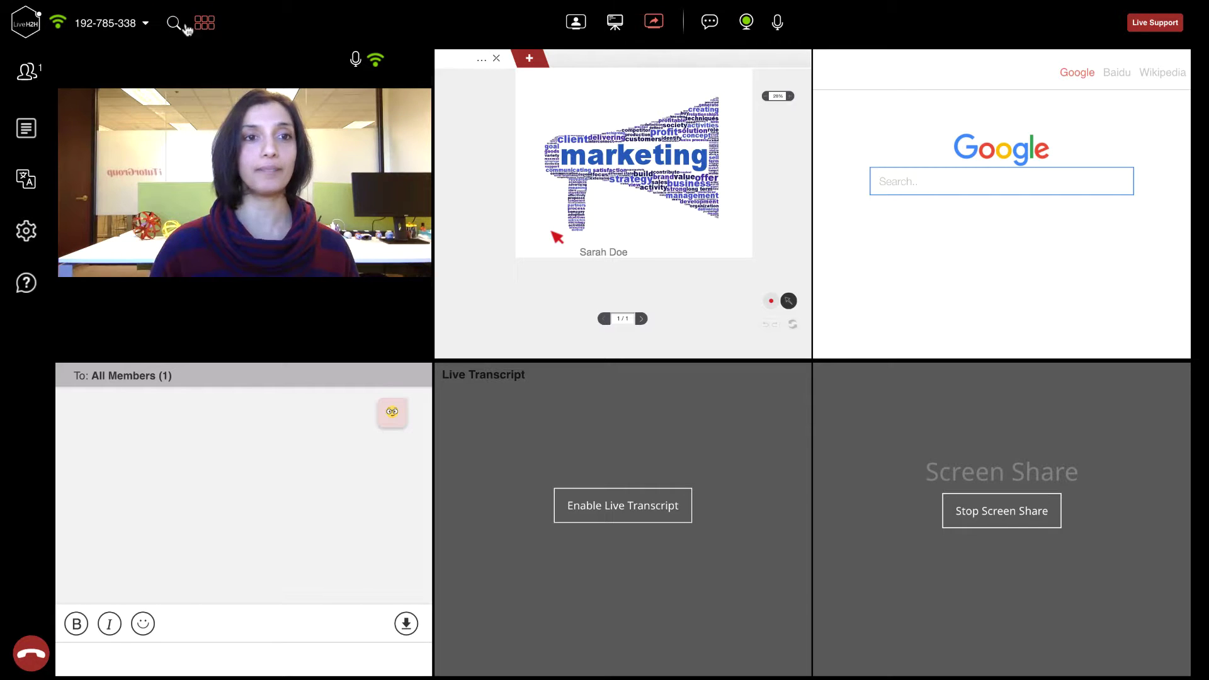
# View the video feed and the Liveboard in full screen one after the other, returning to the grid view after each.
pyautogui.click(576, 24)
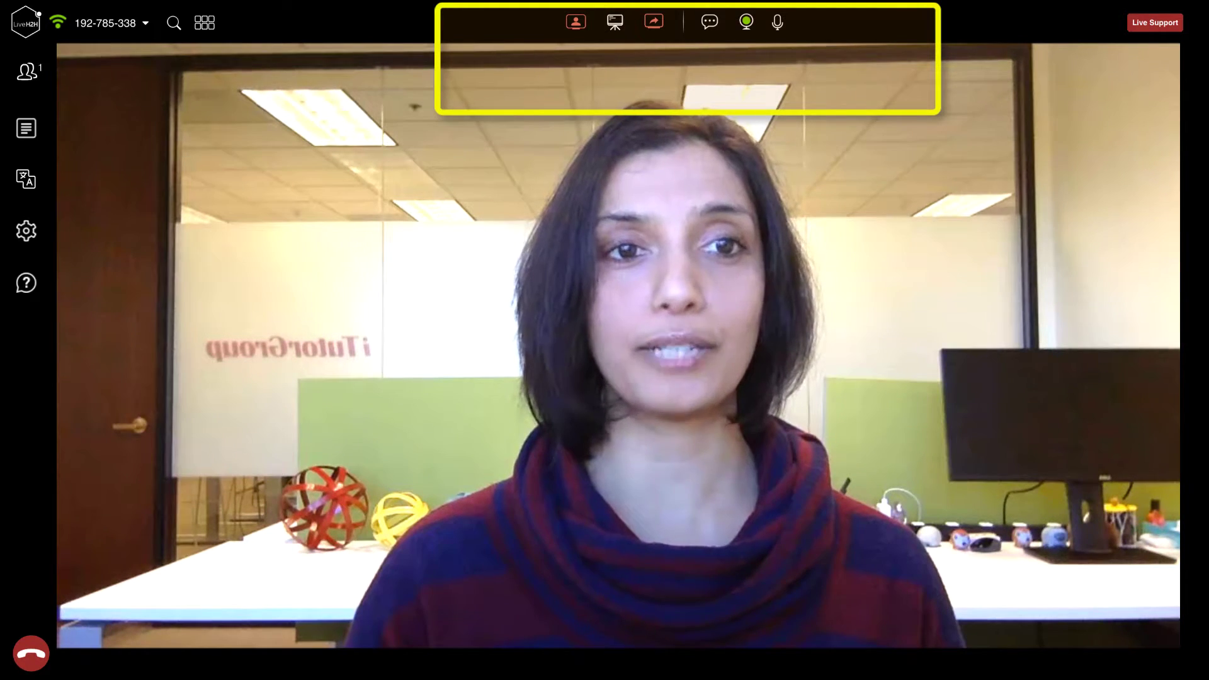
pyautogui.click(205, 23)
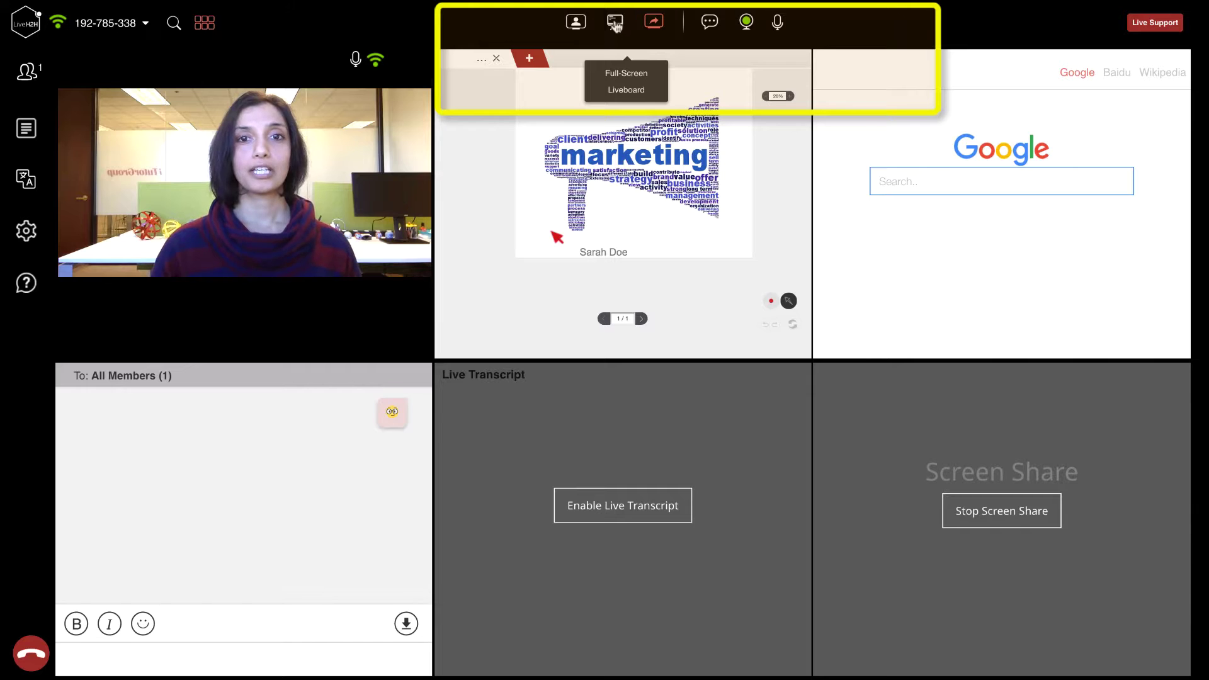
pyautogui.click(615, 24)
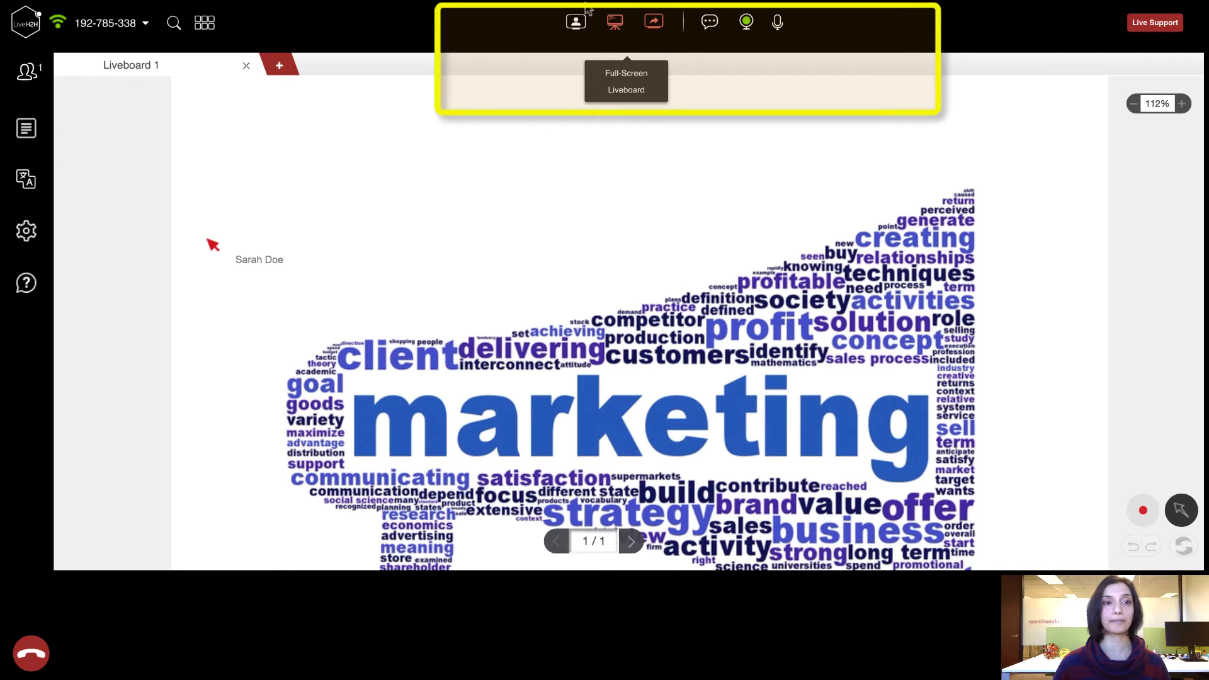
pyautogui.click(213, 27)
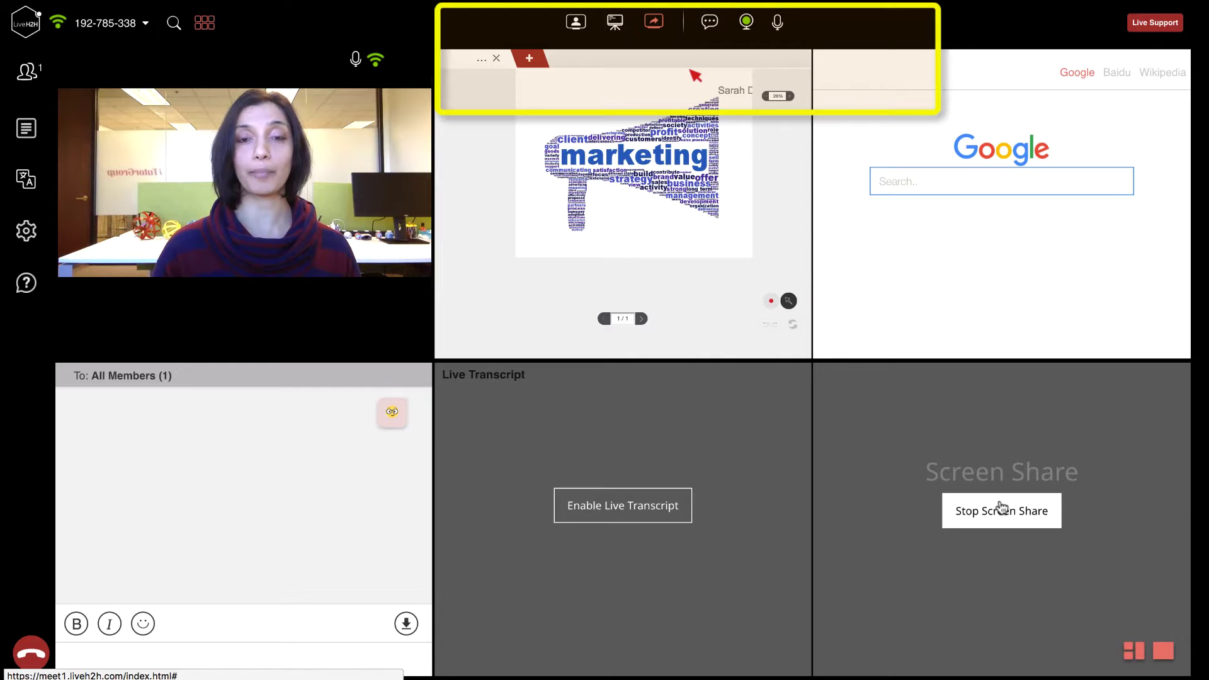
# Try the enlarged video view, restore the default grid view, and try the video and audio switches.
pyautogui.click(710, 23)
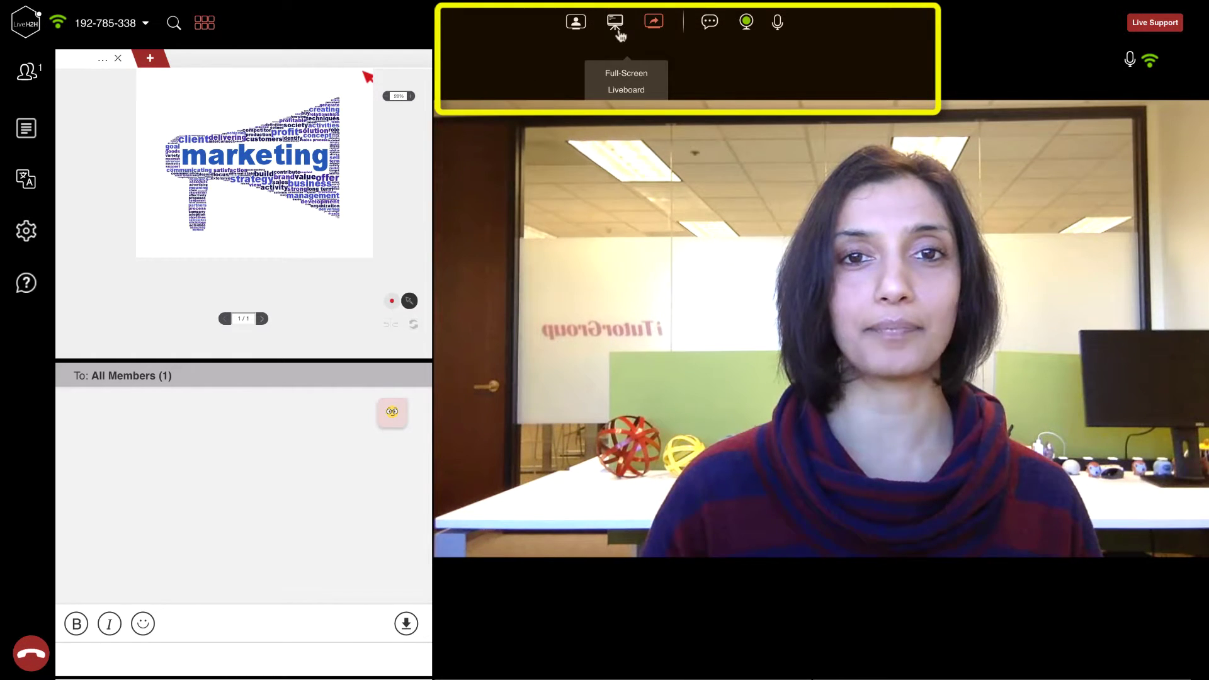
pyautogui.click(204, 24)
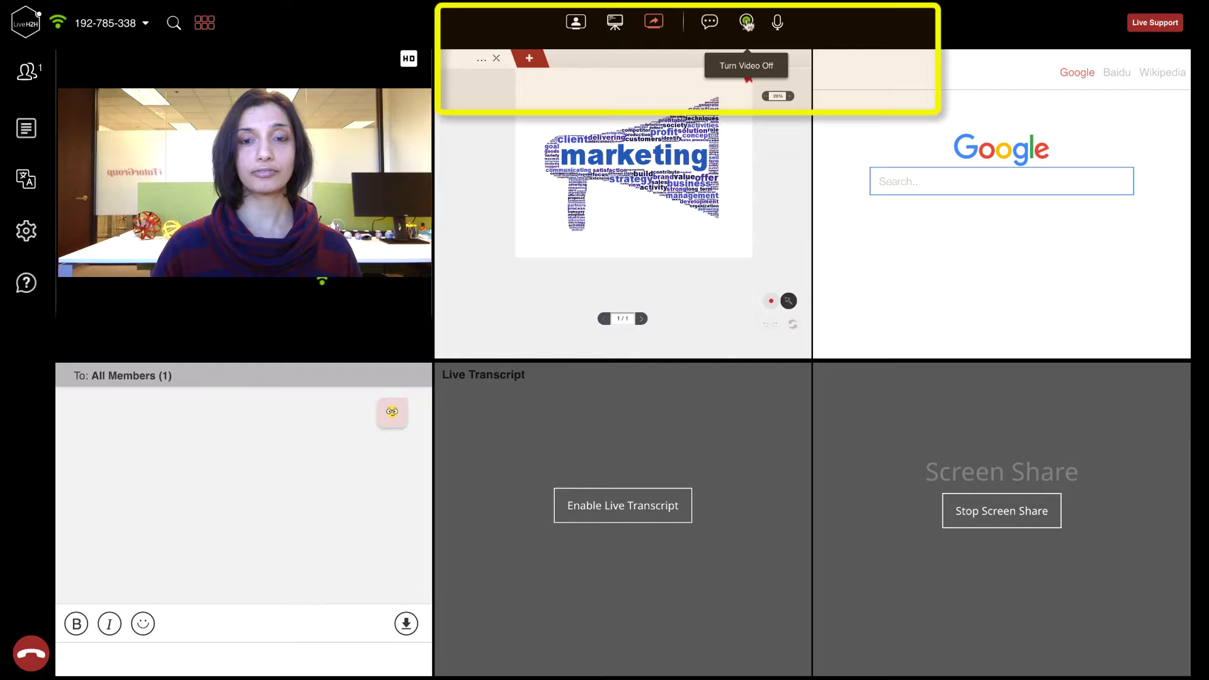
pyautogui.click(747, 23)
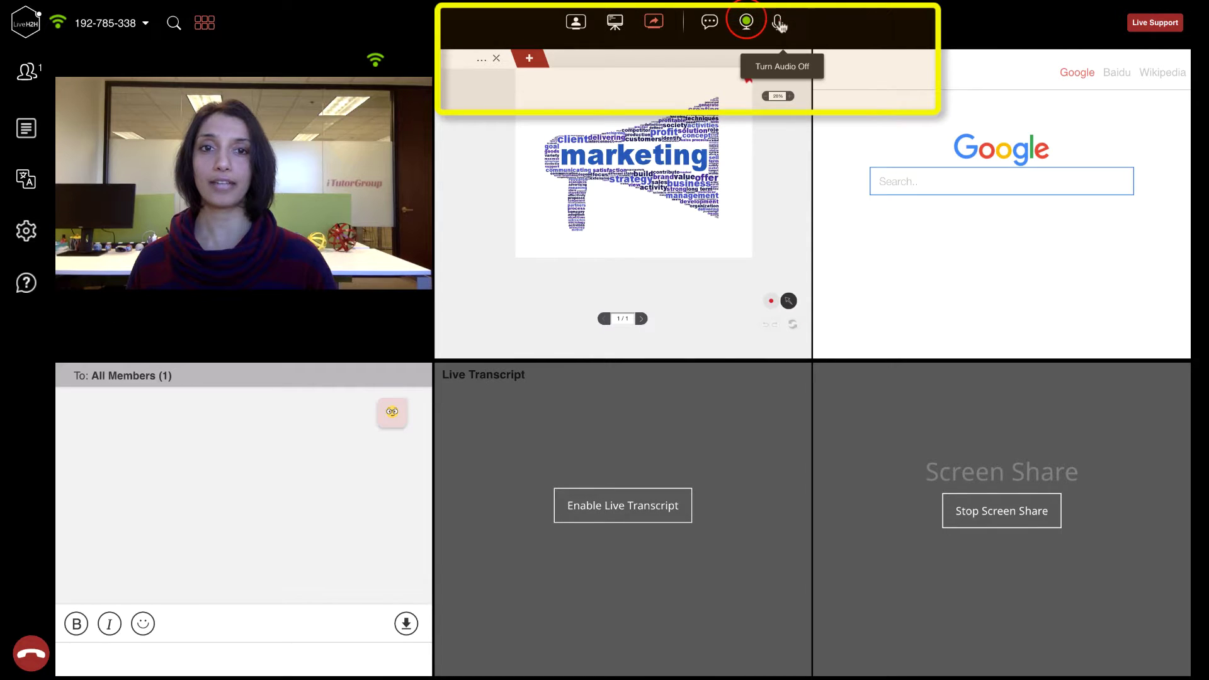
pyautogui.click(779, 24)
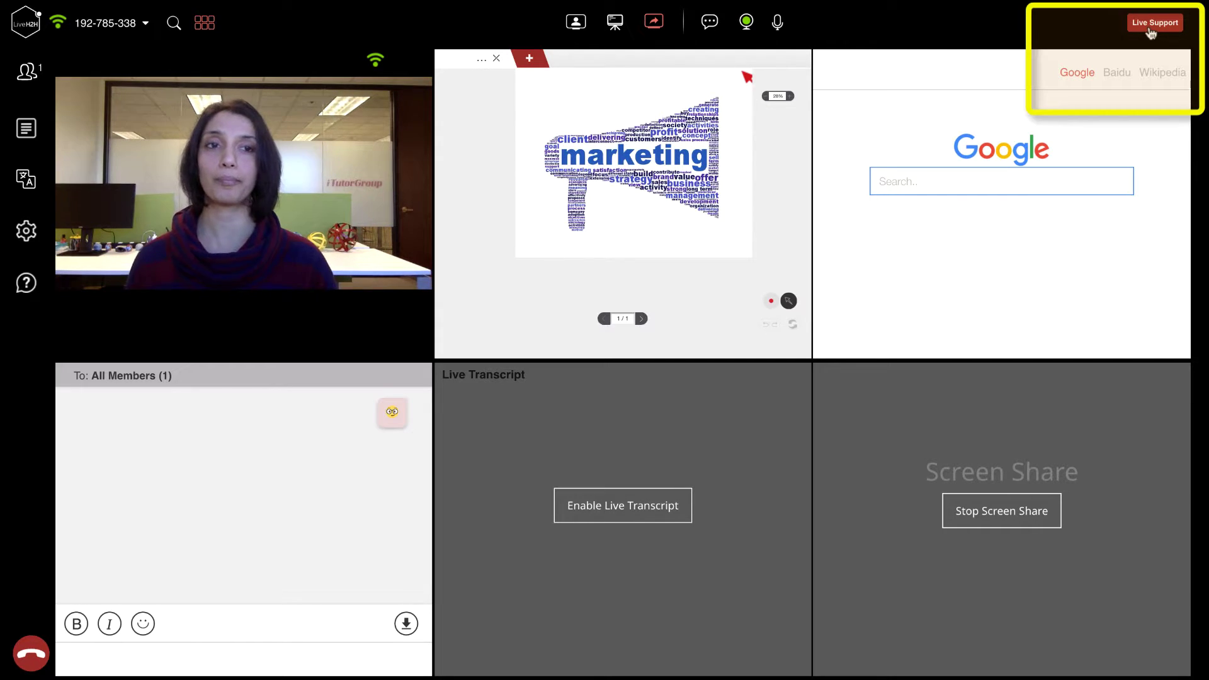
# Examine the participant list, the LiveTranscript options and the Translator invitation options one after the other.
pyautogui.click(28, 72)
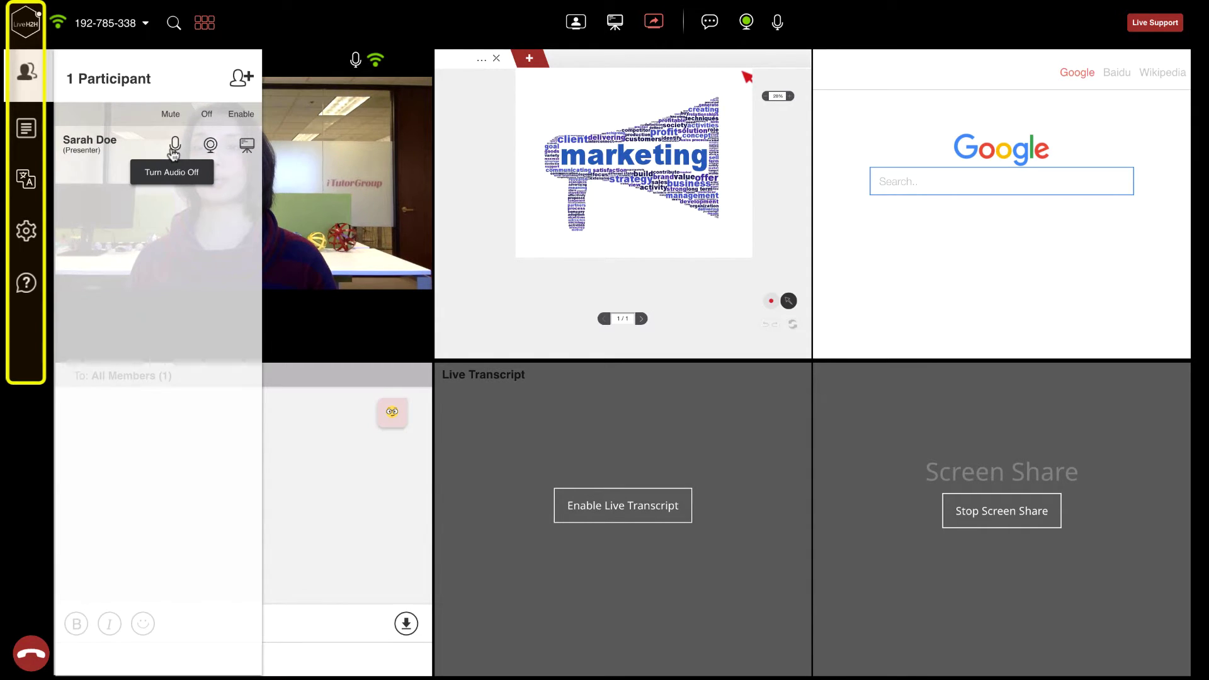
pyautogui.click(26, 72)
pyautogui.click(26, 129)
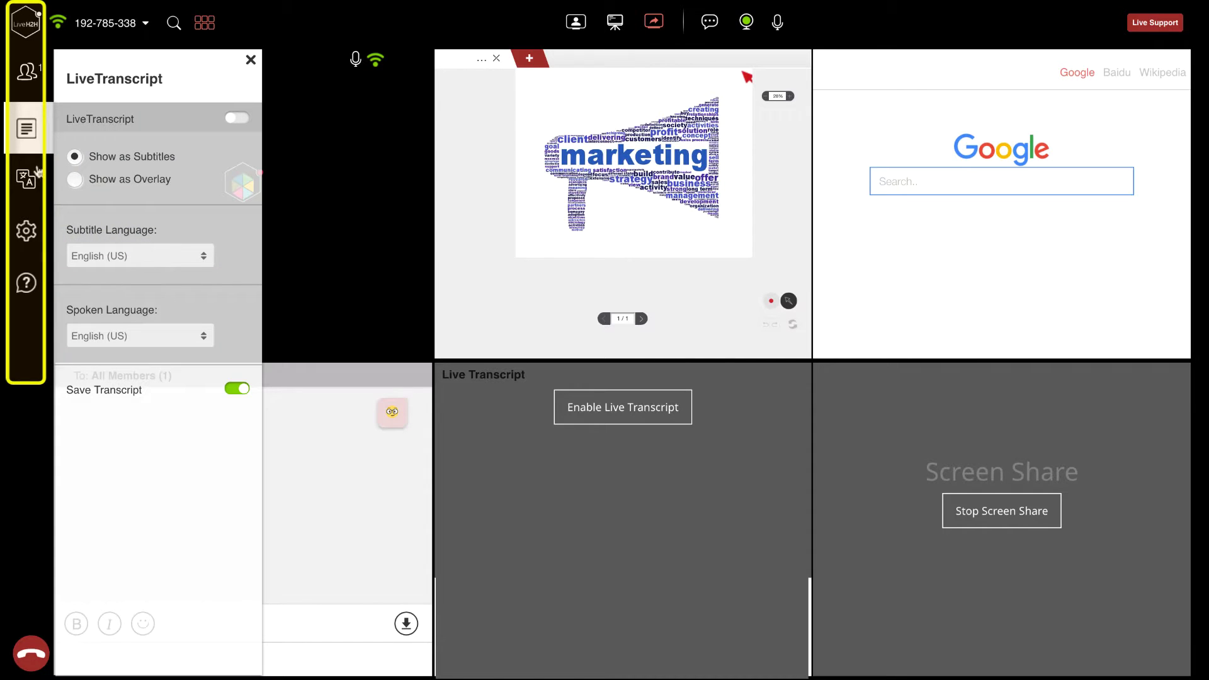
pyautogui.press('Escape')
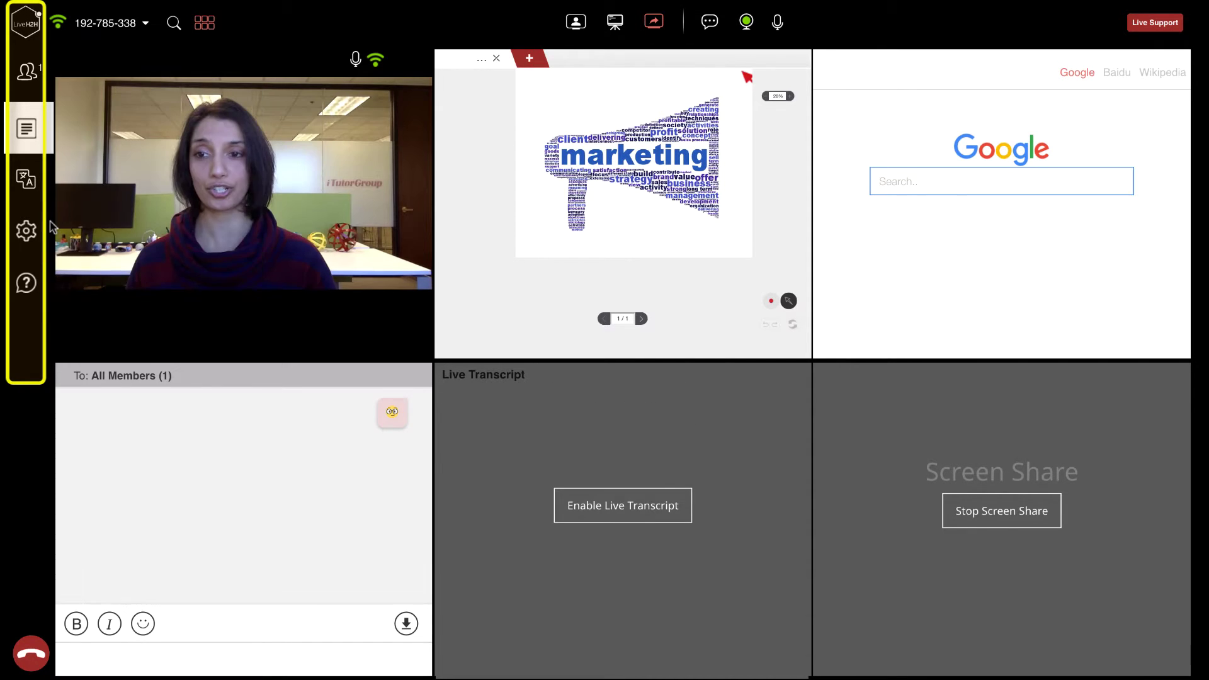
pyautogui.click(26, 183)
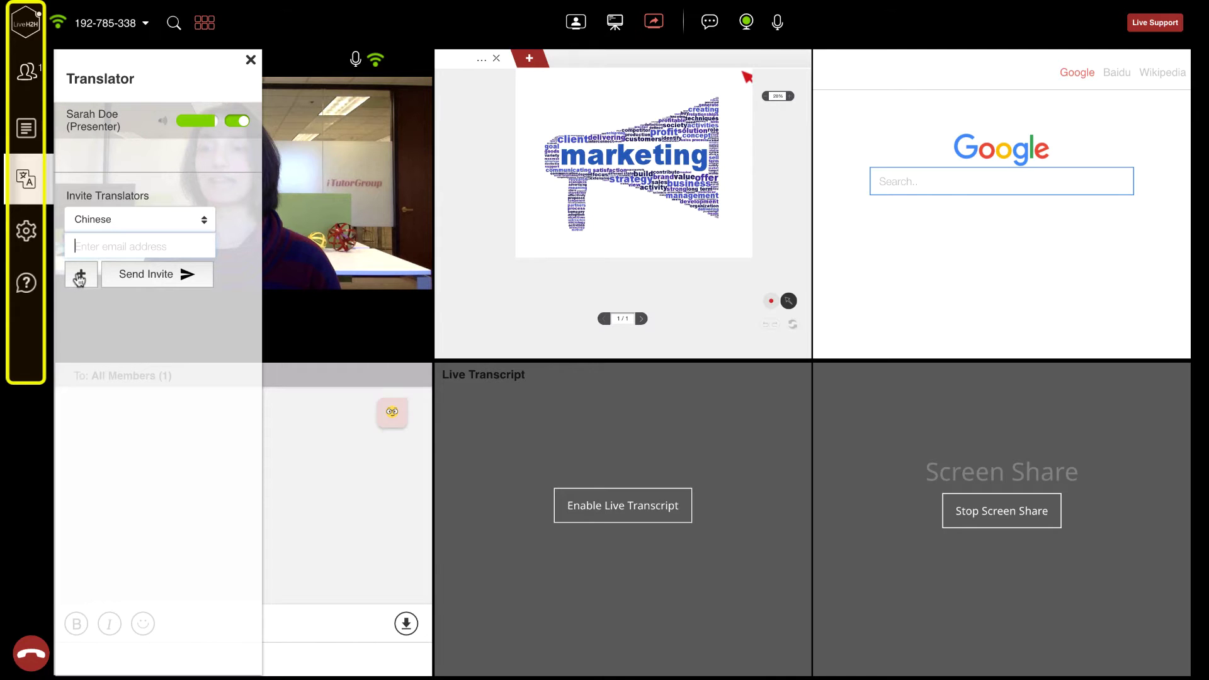
# Turn on Record Meeting in the meeting settings and view the microphone and camera device options.
pyautogui.click(27, 230)
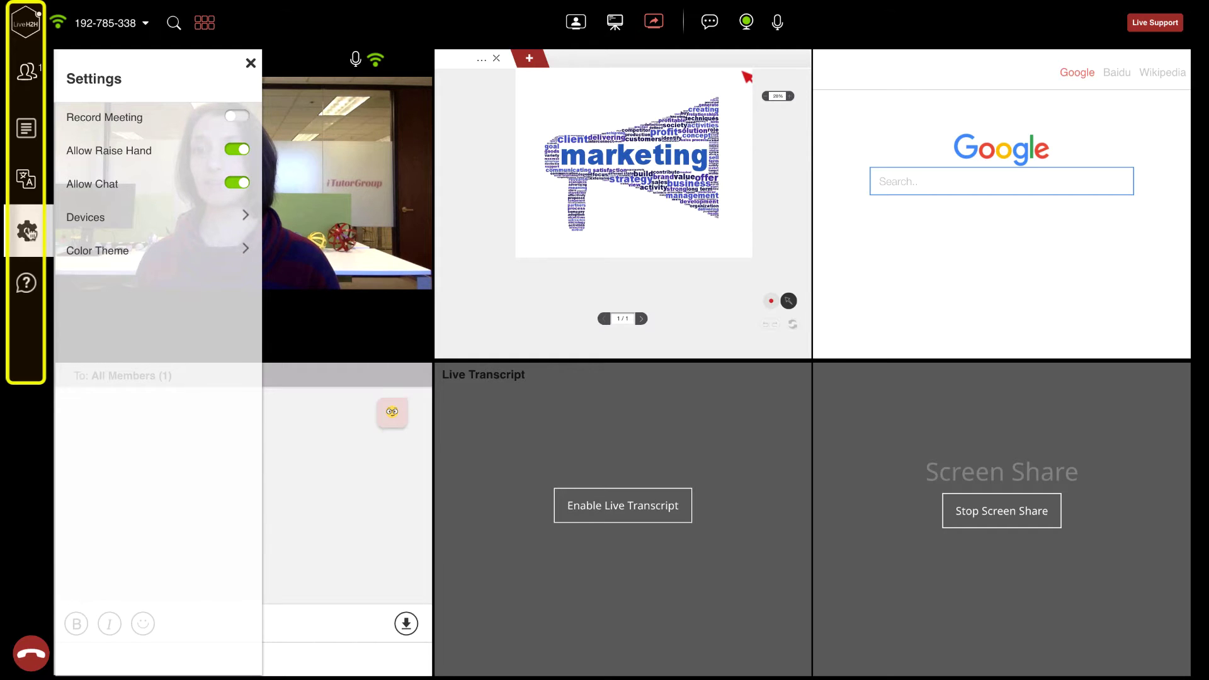
pyautogui.click(237, 119)
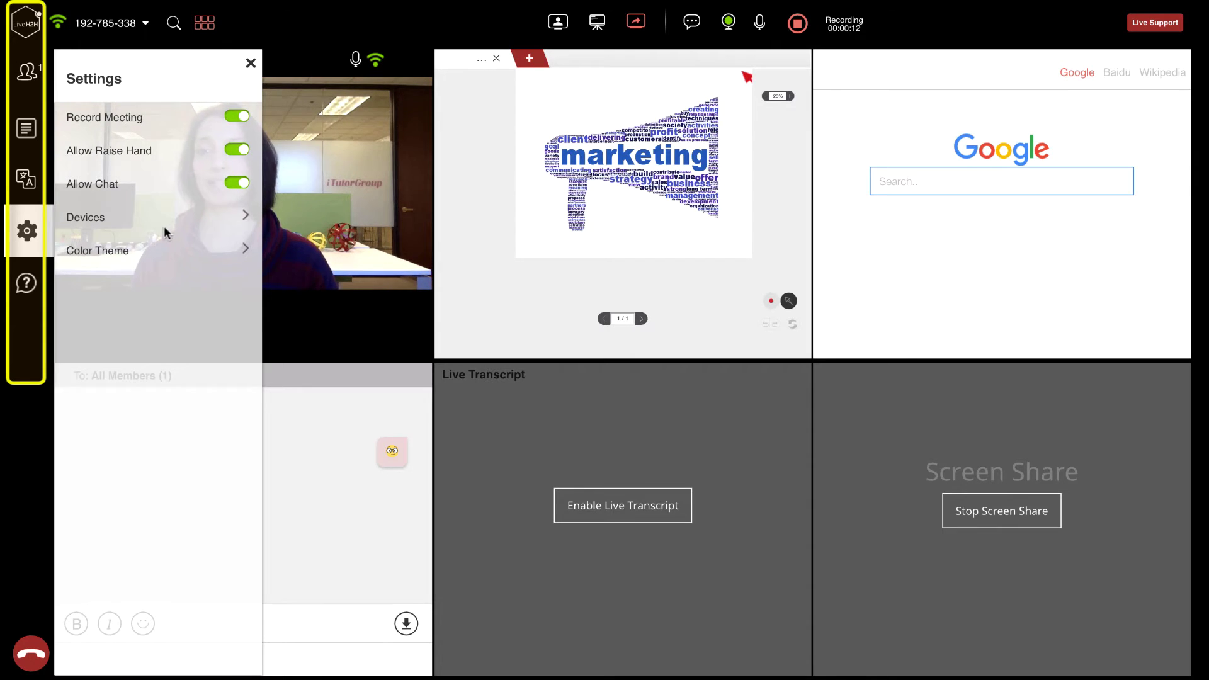
pyautogui.click(106, 219)
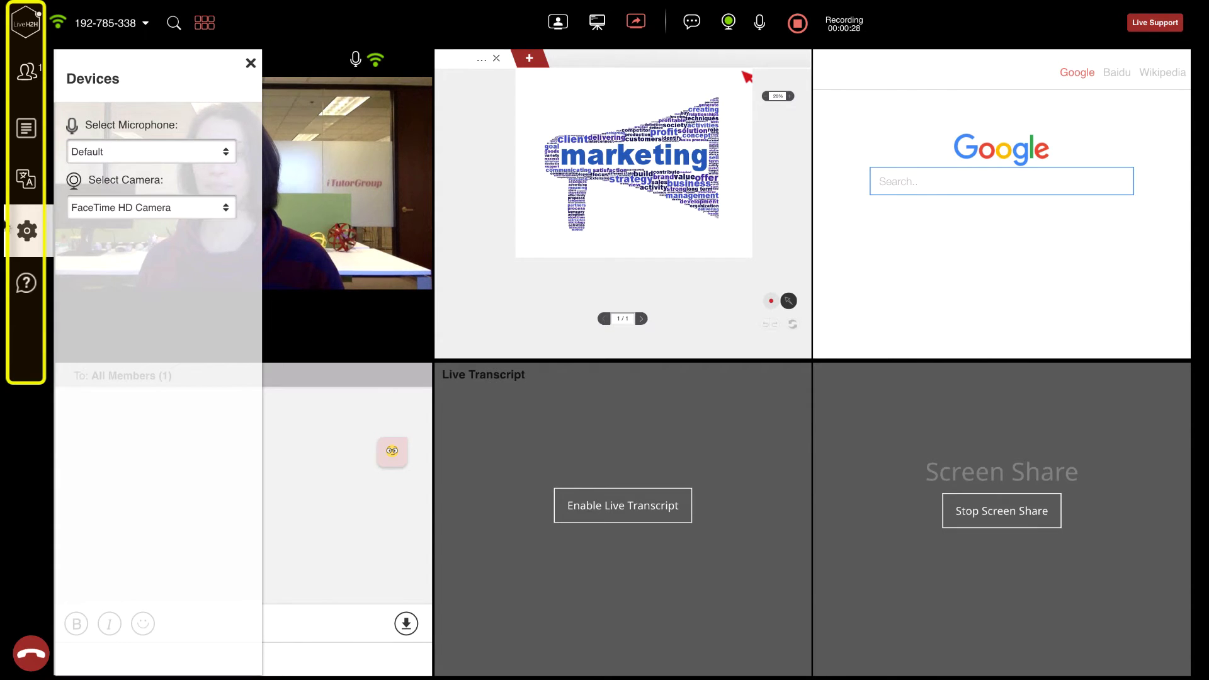
pyautogui.click(26, 231)
# View the support language choices and close the support options.
pyautogui.click(27, 285)
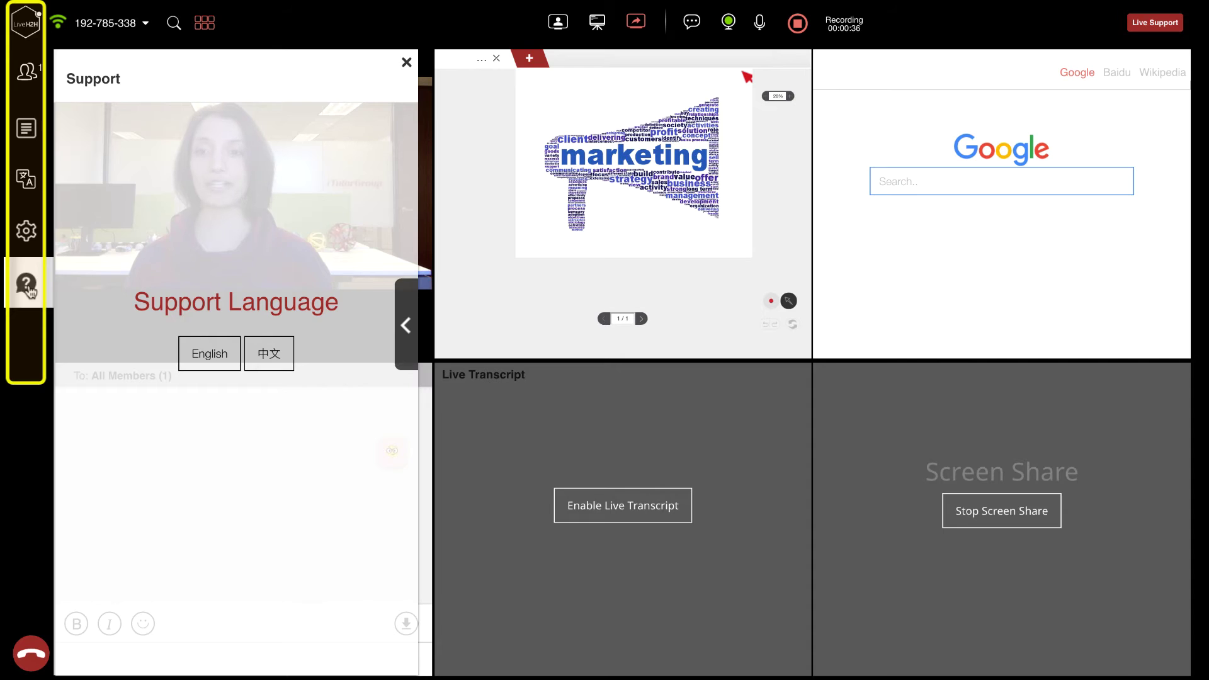
pyautogui.click(19, 372)
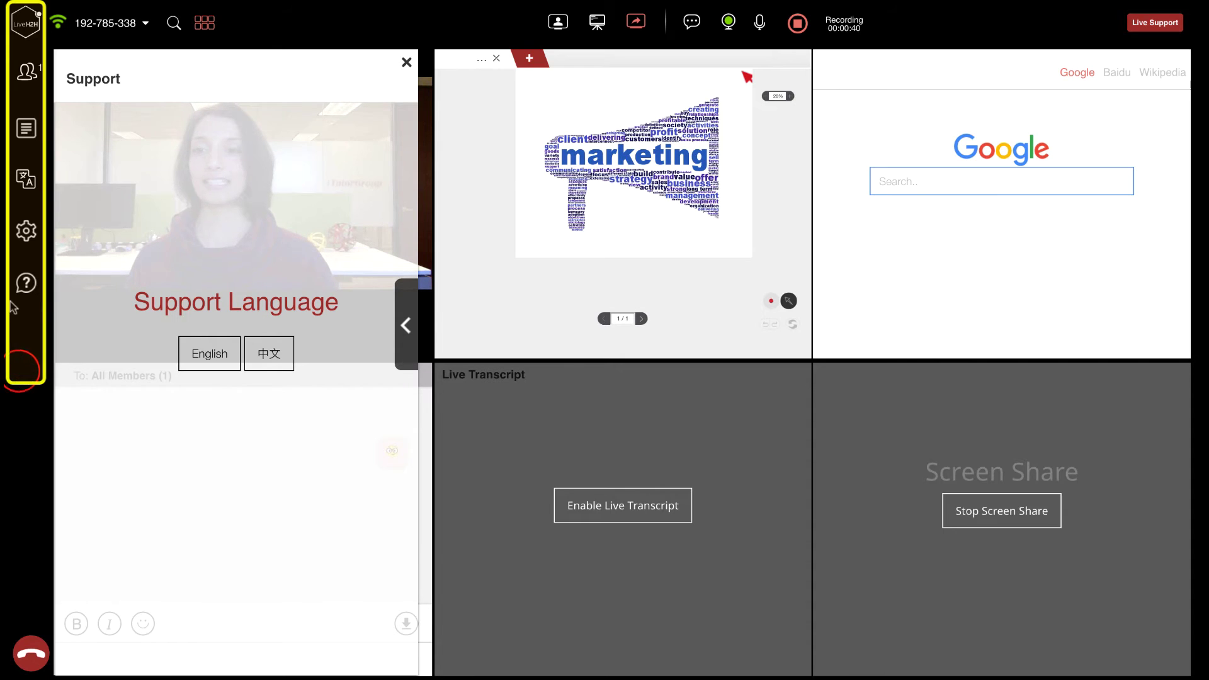
pyautogui.click(24, 283)
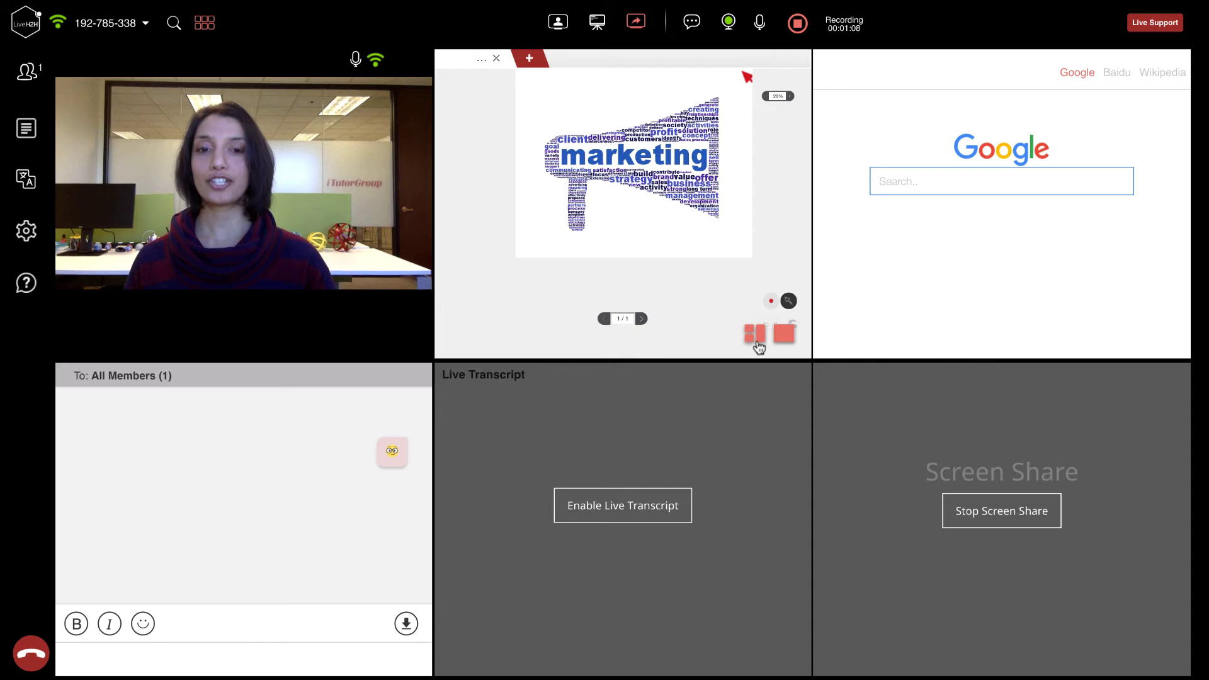
# View the Liveboard and the video feed enlarged in split view, show the video in full screen, and return to the default view.
pyautogui.click(756, 335)
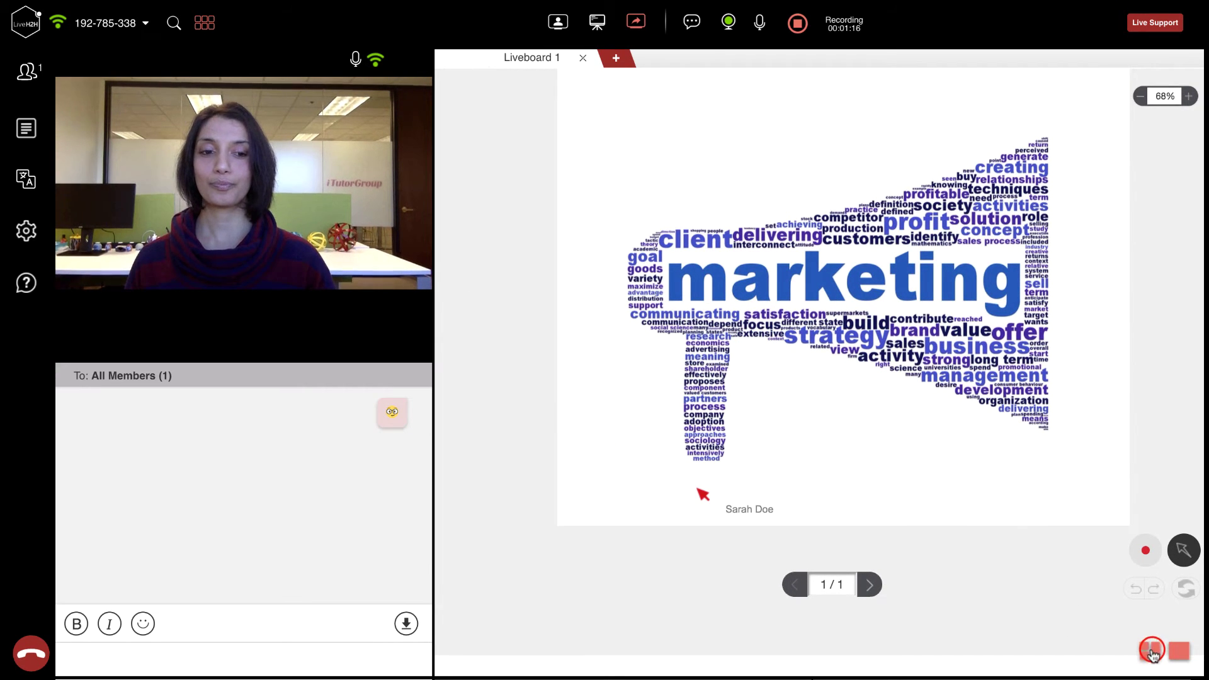
pyautogui.click(373, 340)
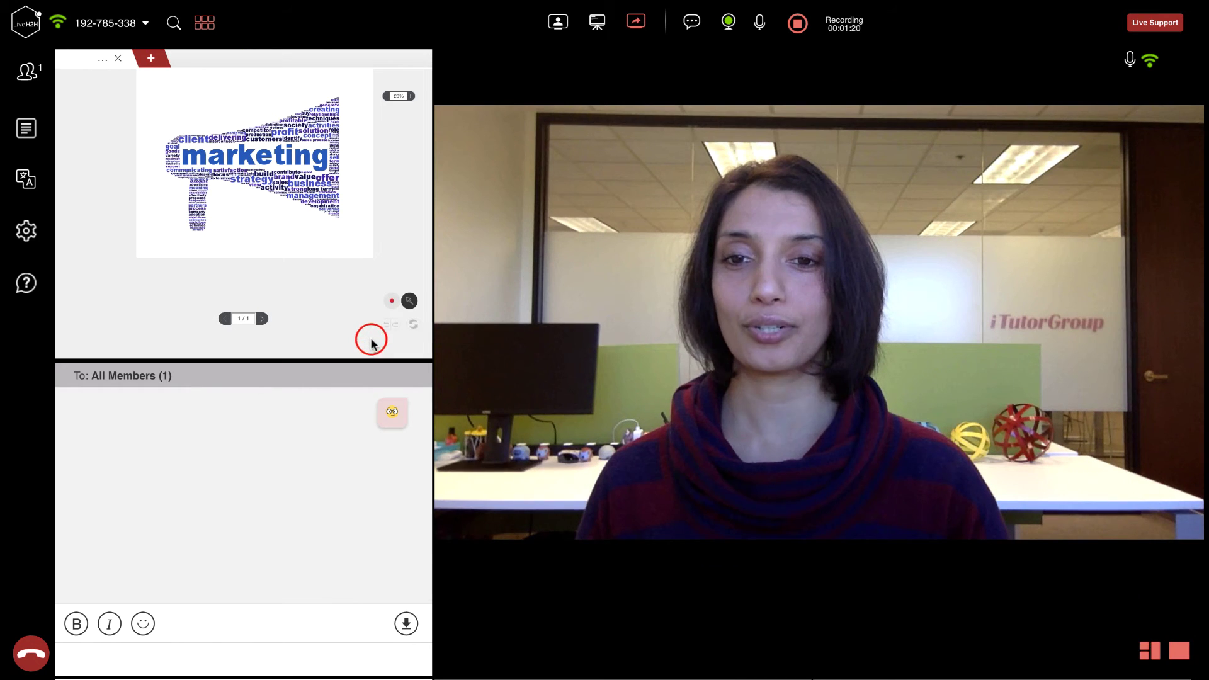
pyautogui.click(1182, 654)
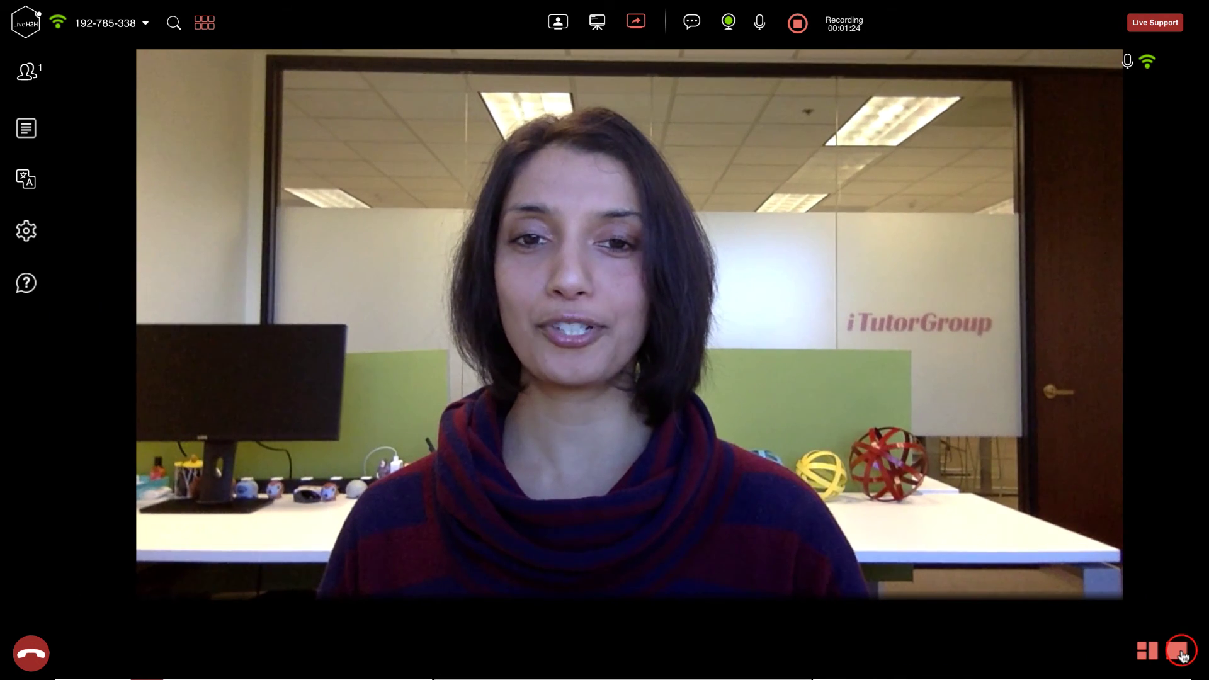
pyautogui.click(212, 26)
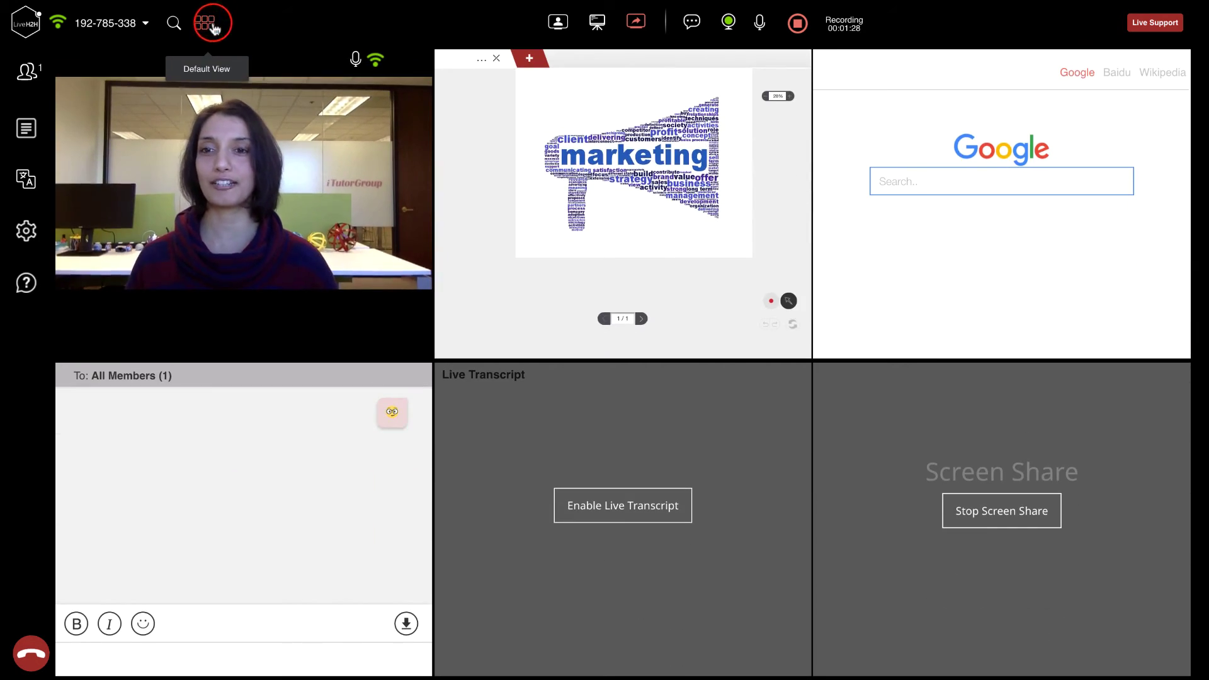